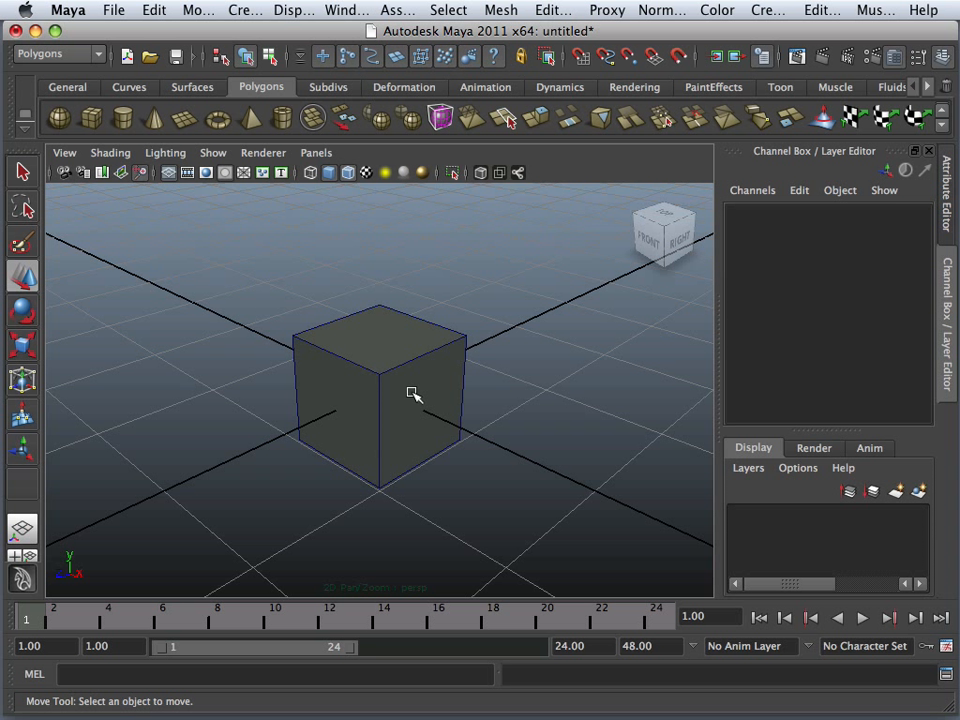
Select the cube and scale it uniformly with the Scale tool.
click(412, 393)
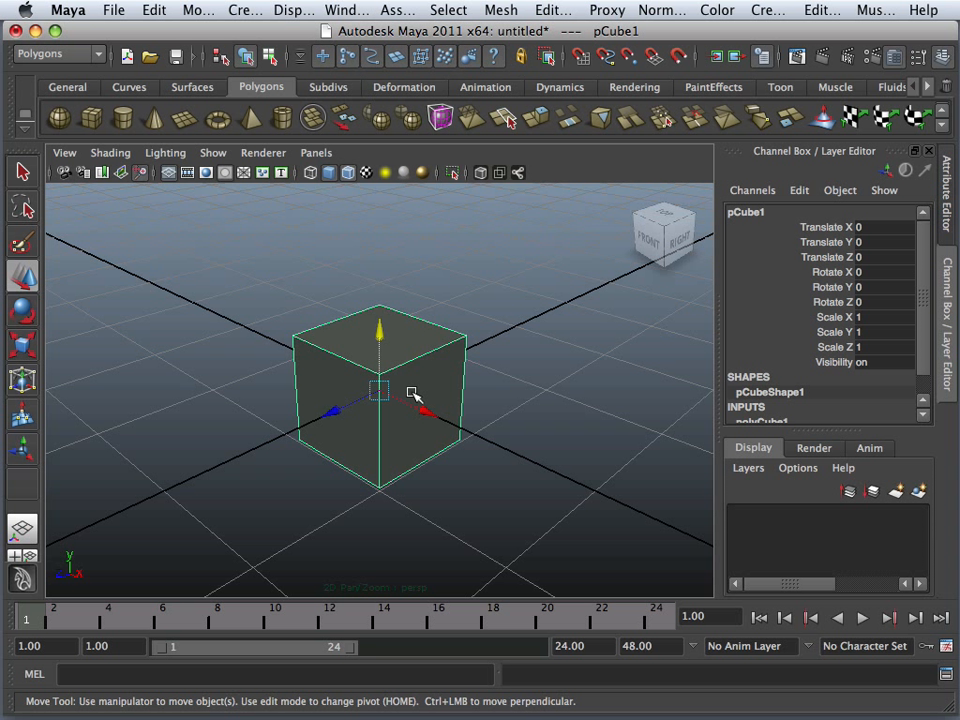
key(e)
key(r)
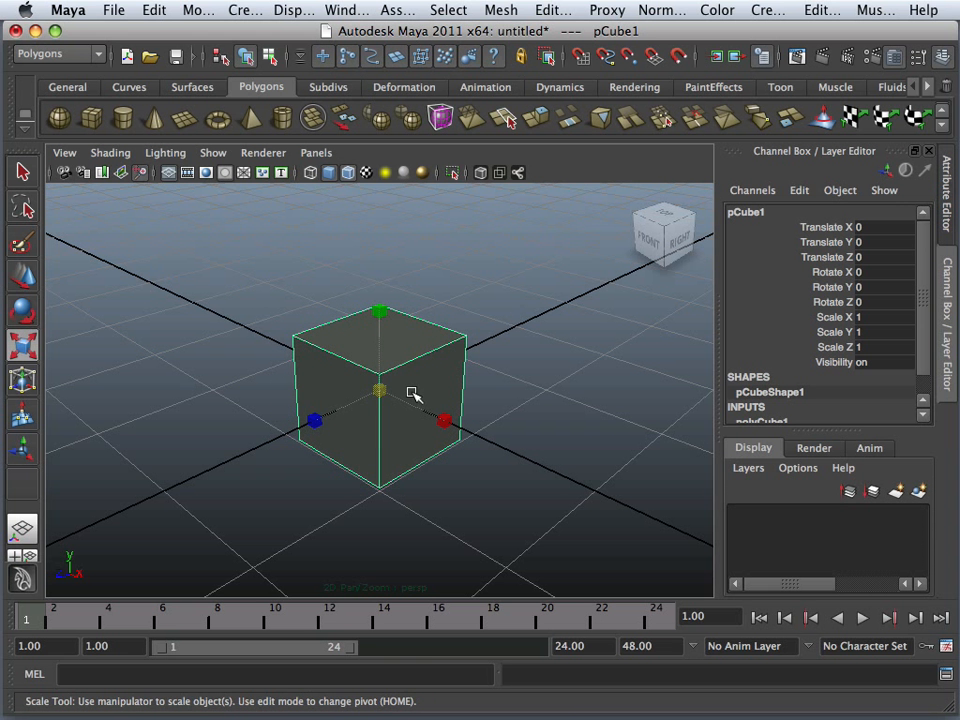
drag(380, 392, 345, 396)
key(w)
key(r)
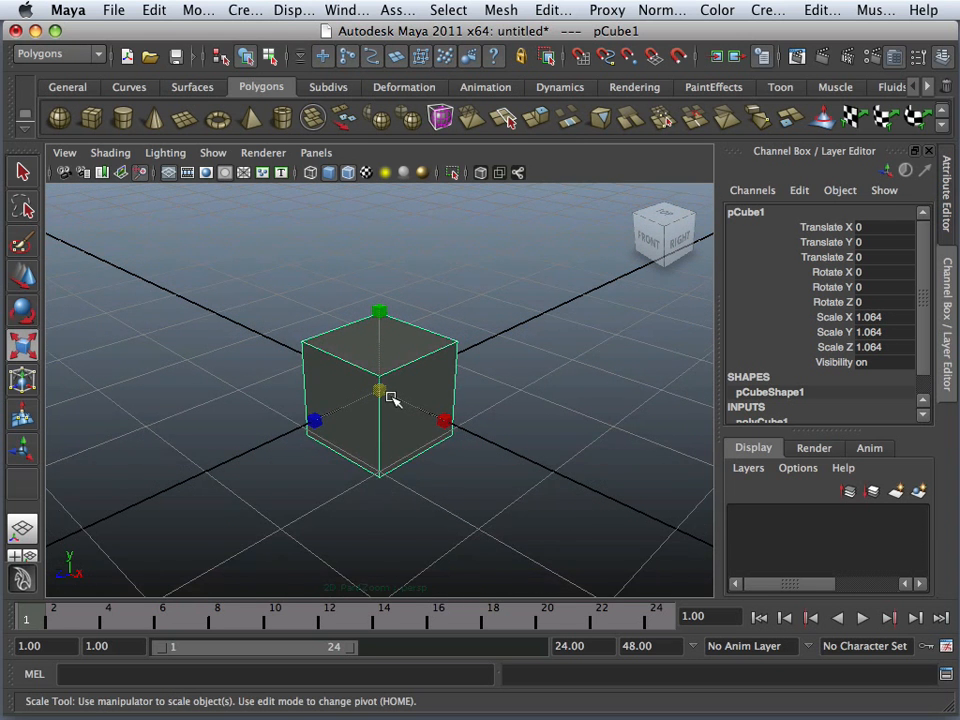
Scale the cube along its separate axes into a long box, about 8.8 in X, 2.9 in Y and 2.9 in Z.
drag(452, 422, 402, 430)
drag(313, 418, 174, 486)
drag(380, 290, 425, 287)
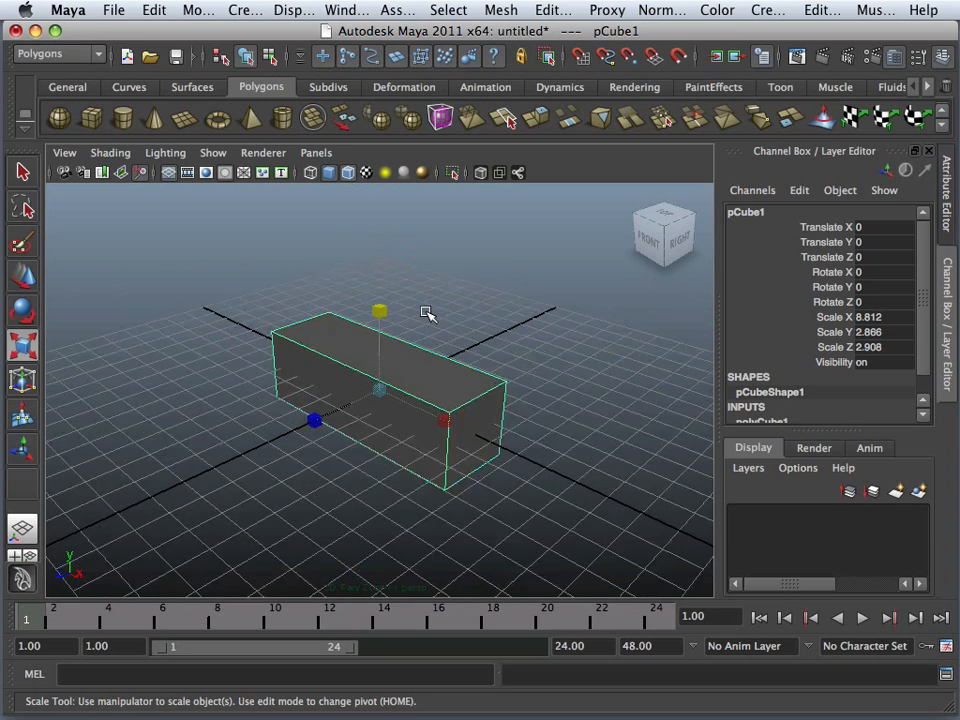
scroll(426, 315, up, 5)
scroll(411, 328, down, 4)
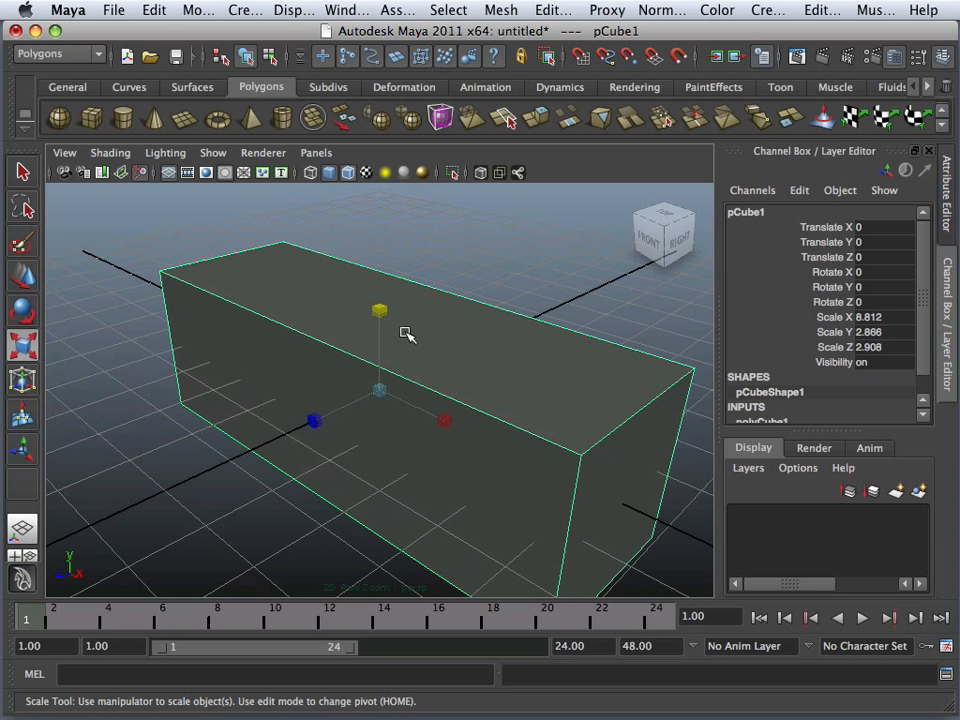
scroll(404, 333, down, 2)
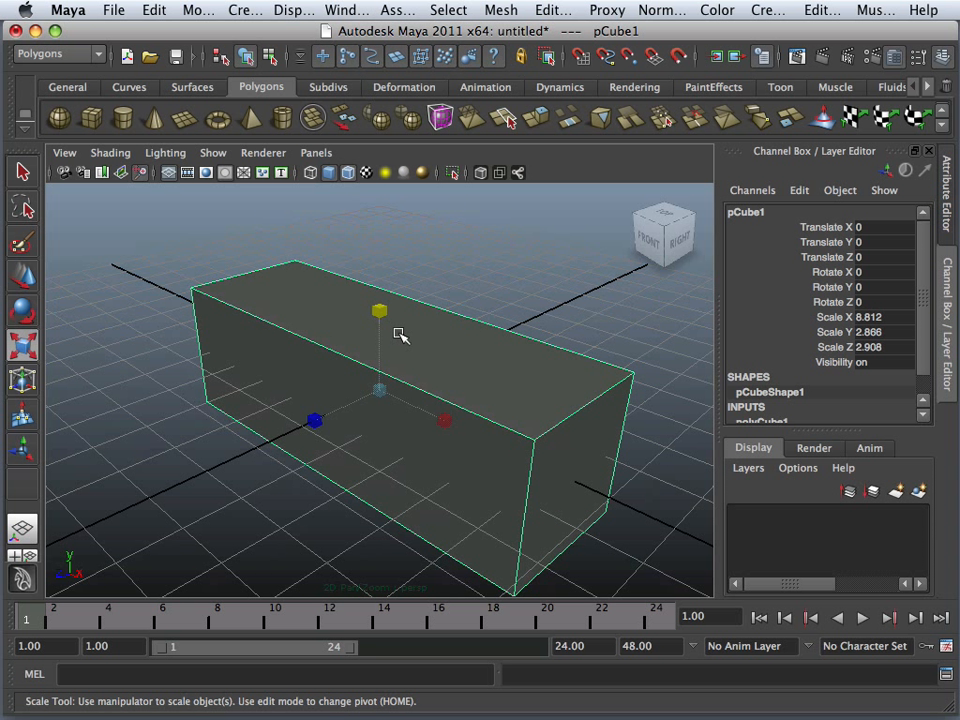
Switch the box to component selection and select all of its vertices.
right_click(400, 336)
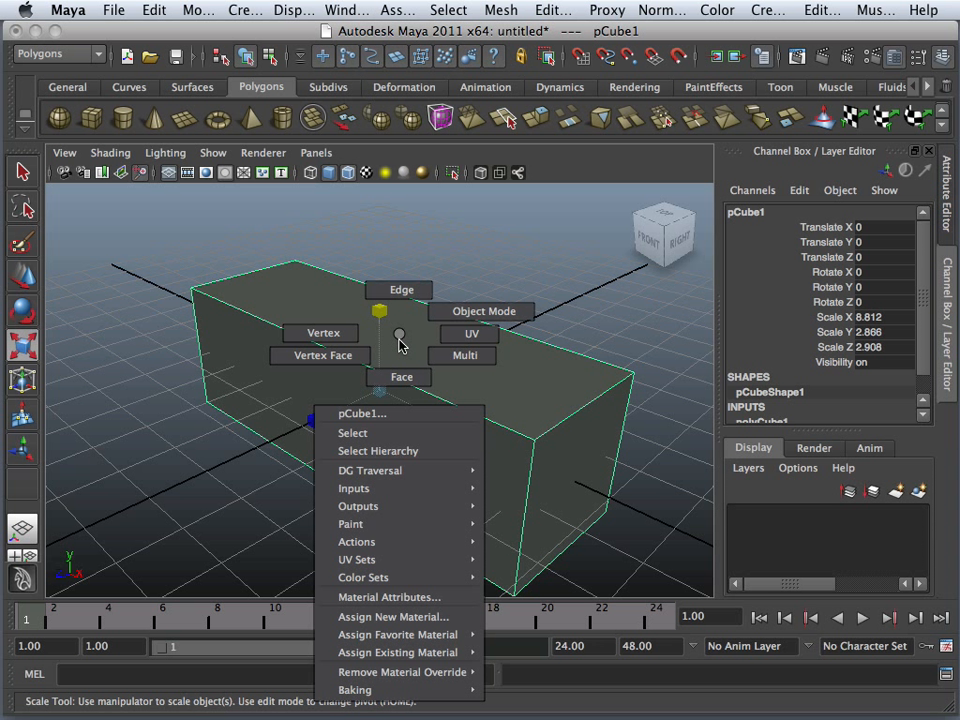
right_drag(404, 340, 380, 333)
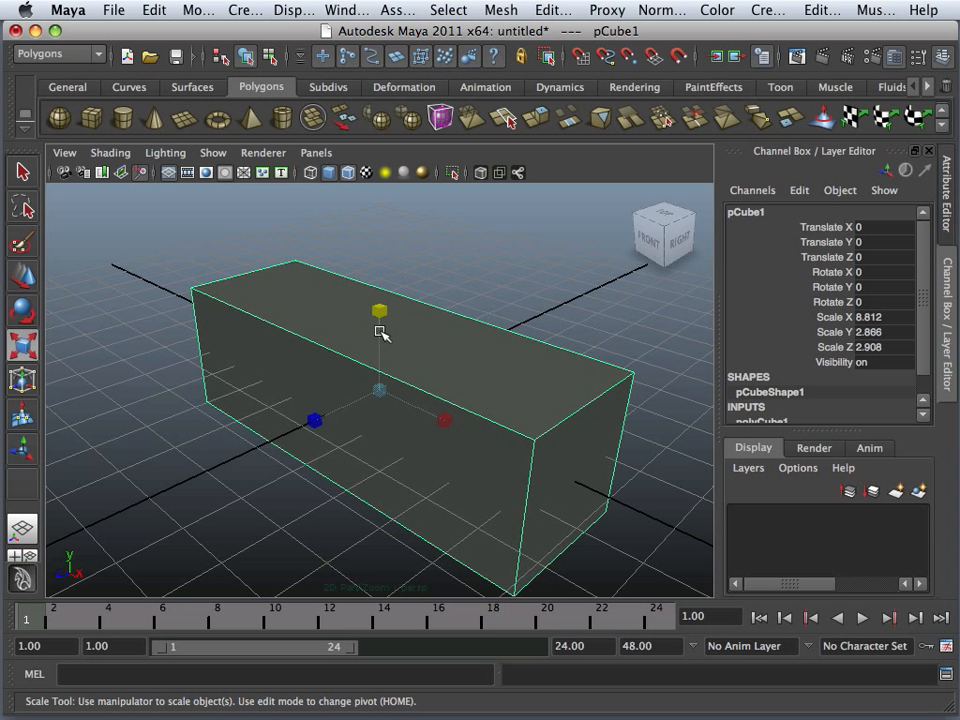
click(268, 58)
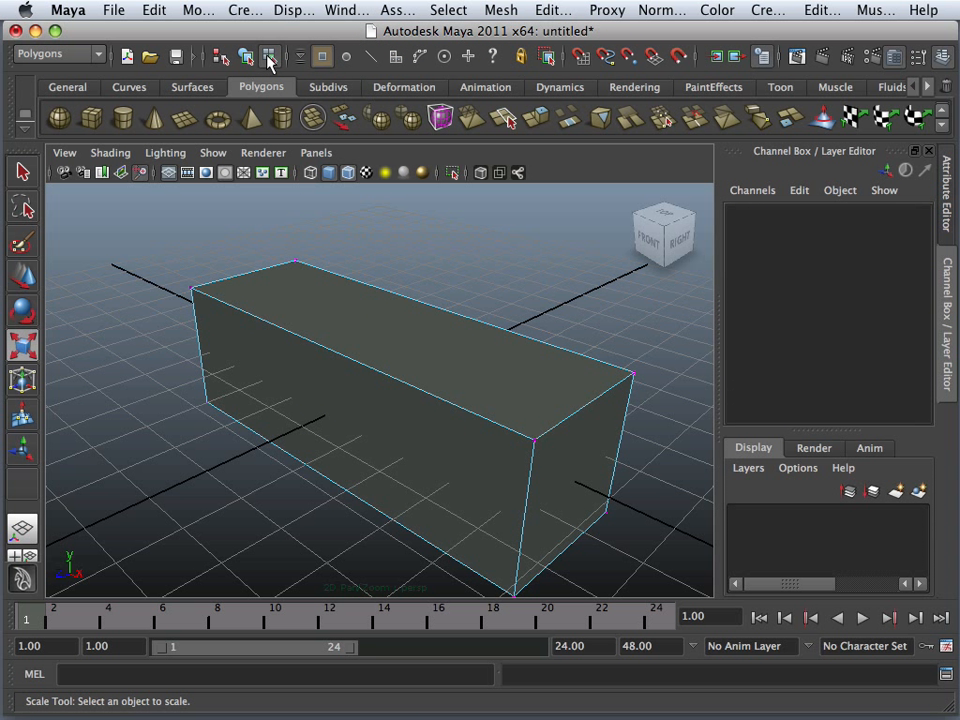
scroll(394, 283, down, 3)
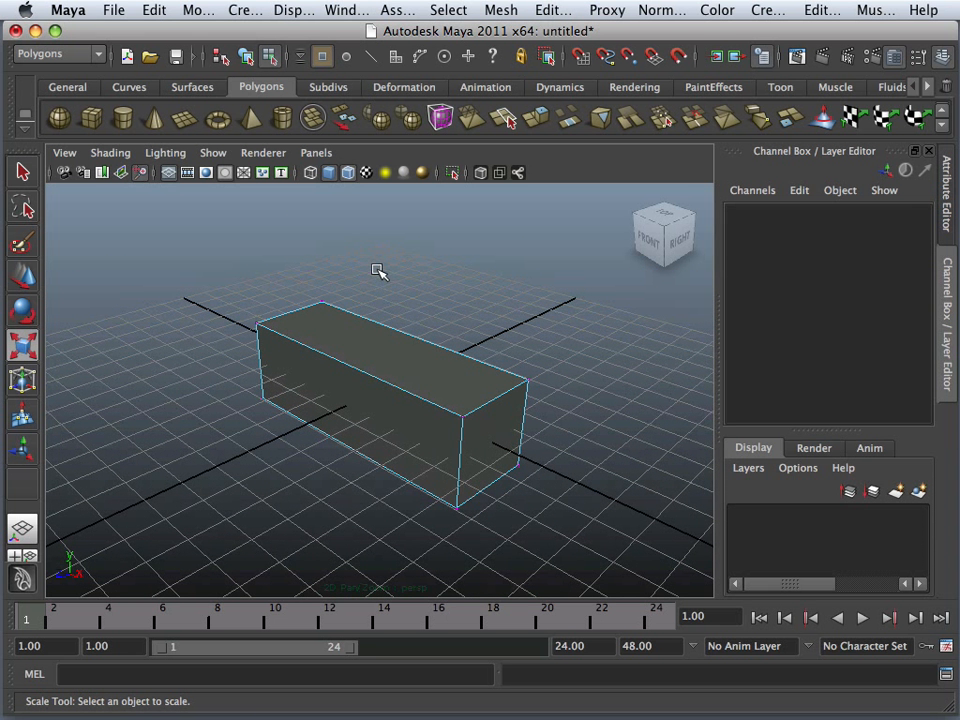
drag(230, 283, 643, 544)
scroll(426, 360, up, 3)
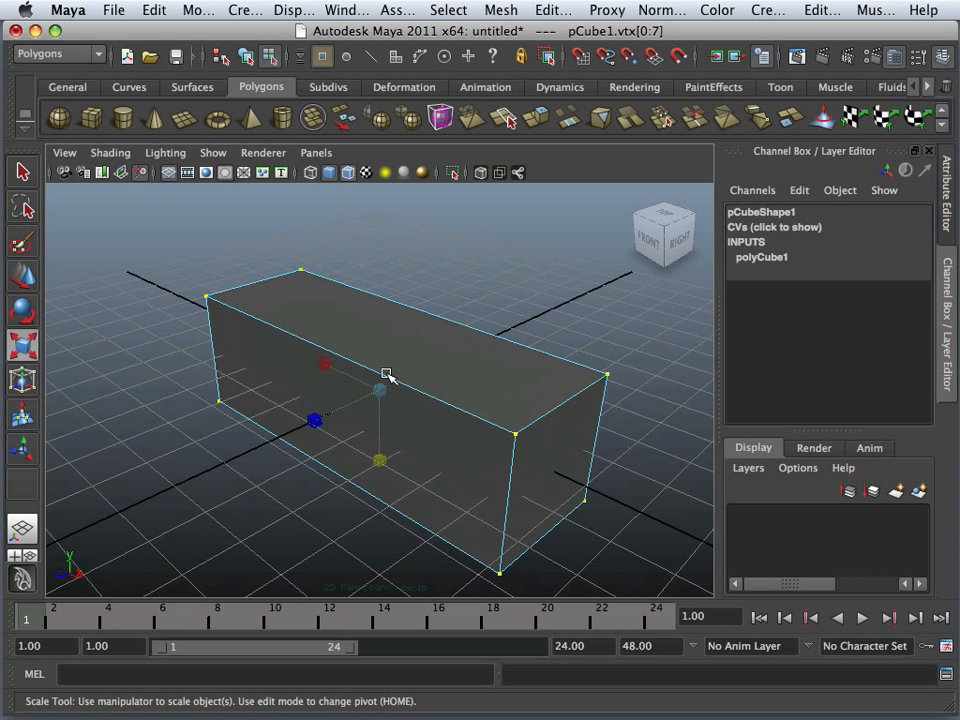
Return to object mode, toggle component selection once more, and go back to object selection.
right_drag(392, 346, 430, 321)
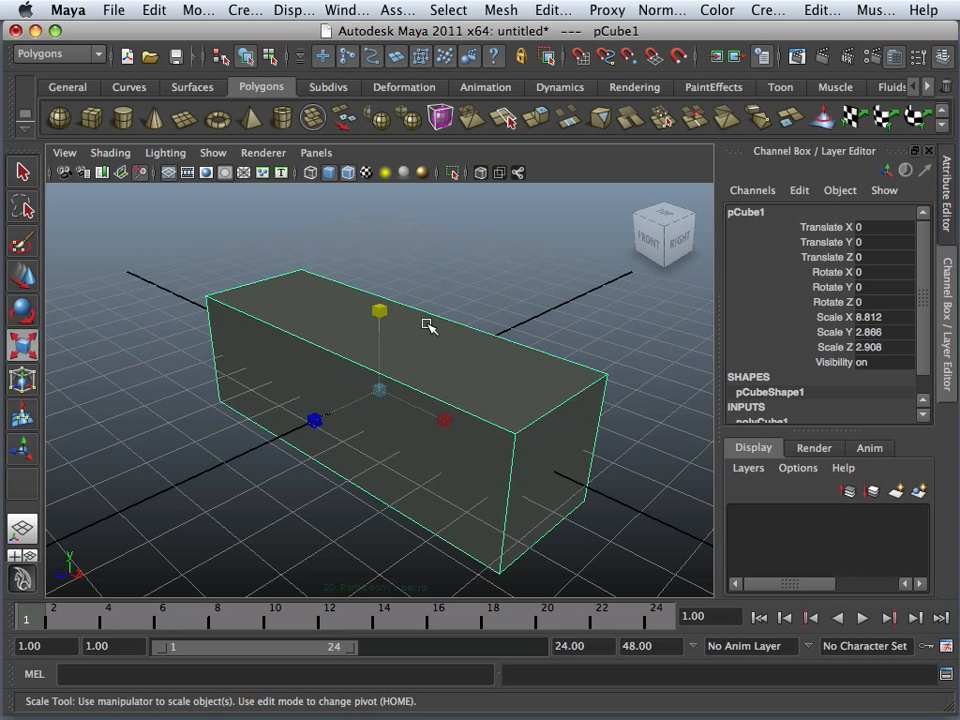
click(269, 56)
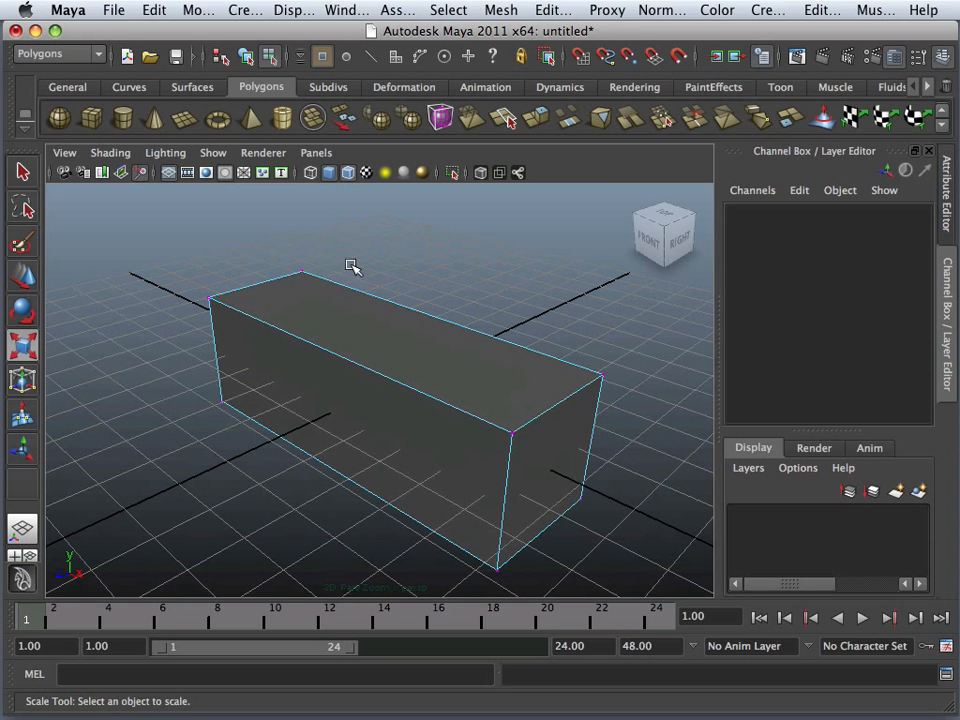
click(245, 58)
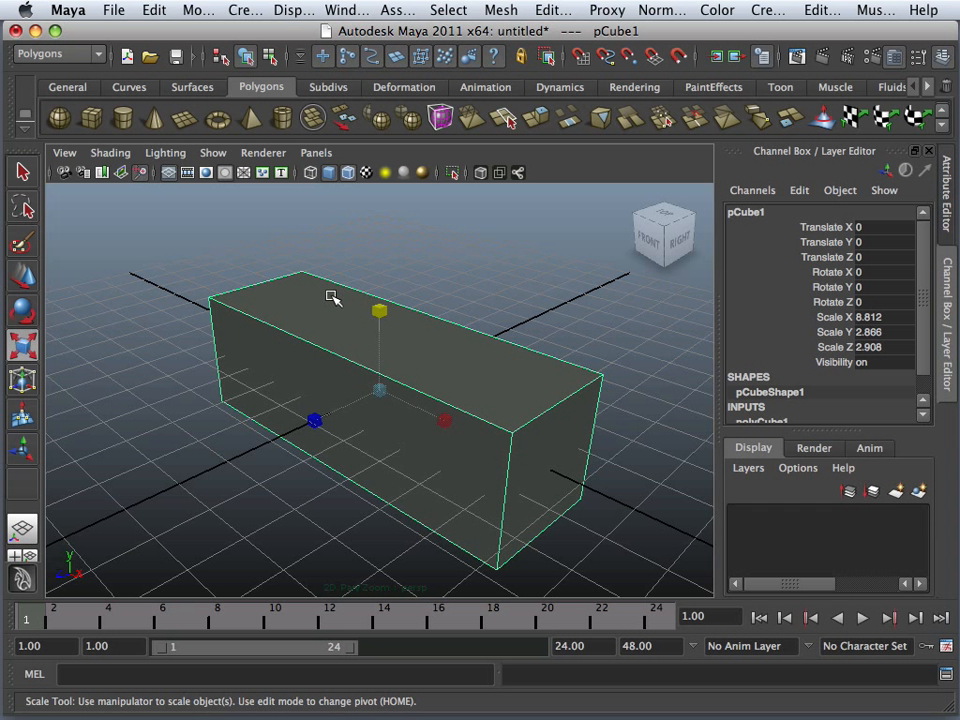
Switch the box to face selection and select its right end face.
scroll(427, 356, down, 2)
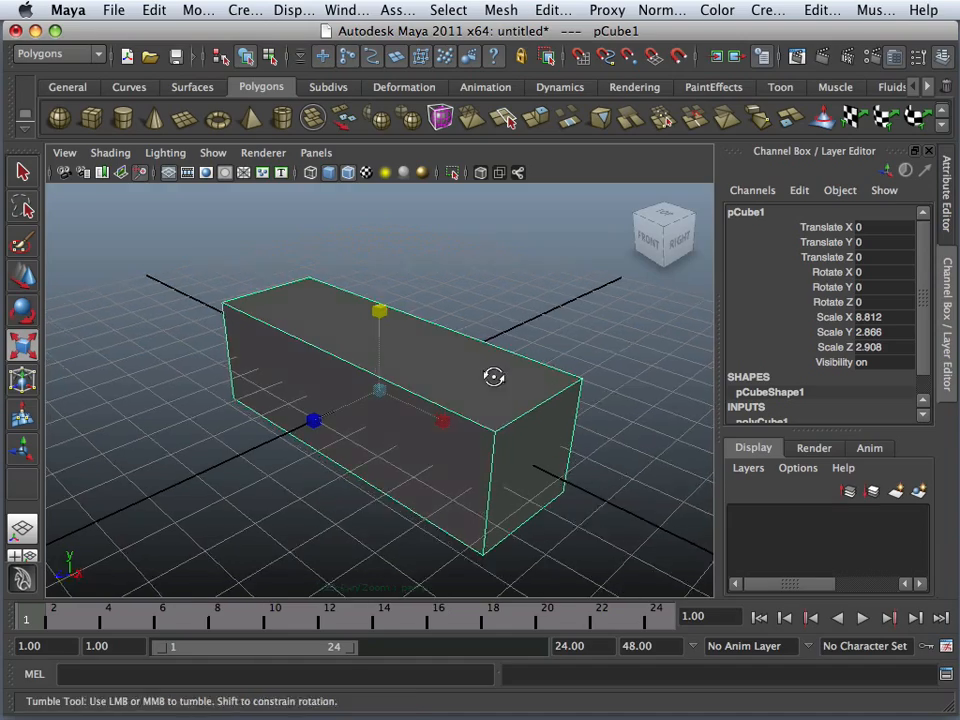
mouse_move(493, 375)
alt+mouse_down()
mouse_move(231, 364)
mouse_move(467, 354)
mouse_move(493, 375)
alt+mouse_up()
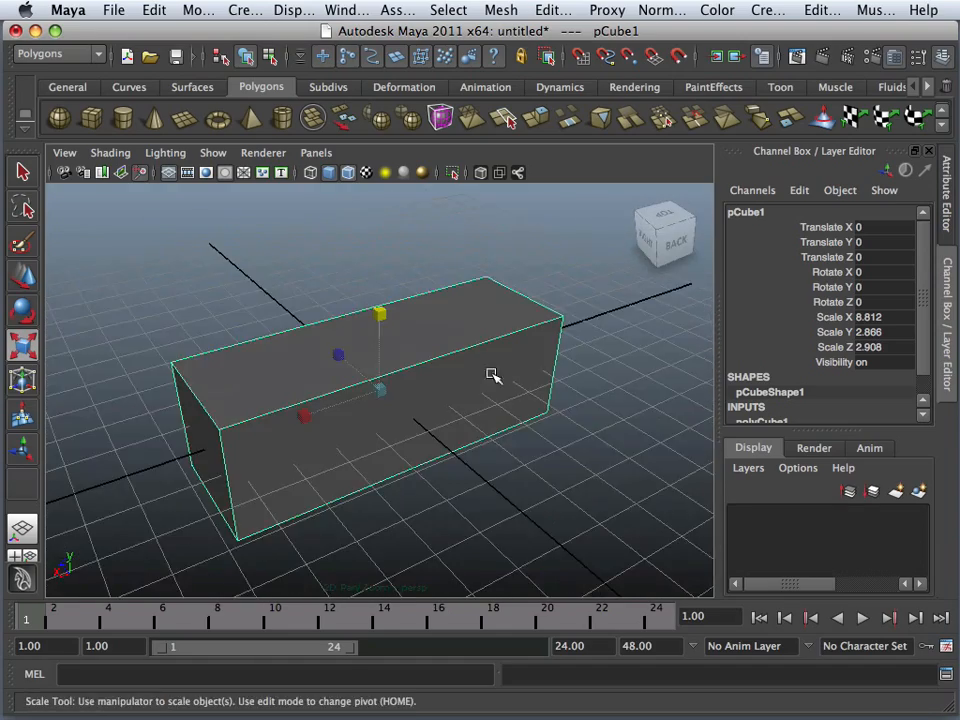
alt+middle_drag(431, 366, 455, 340)
alt+drag(414, 350, 392, 394)
scroll(441, 360, down, 2)
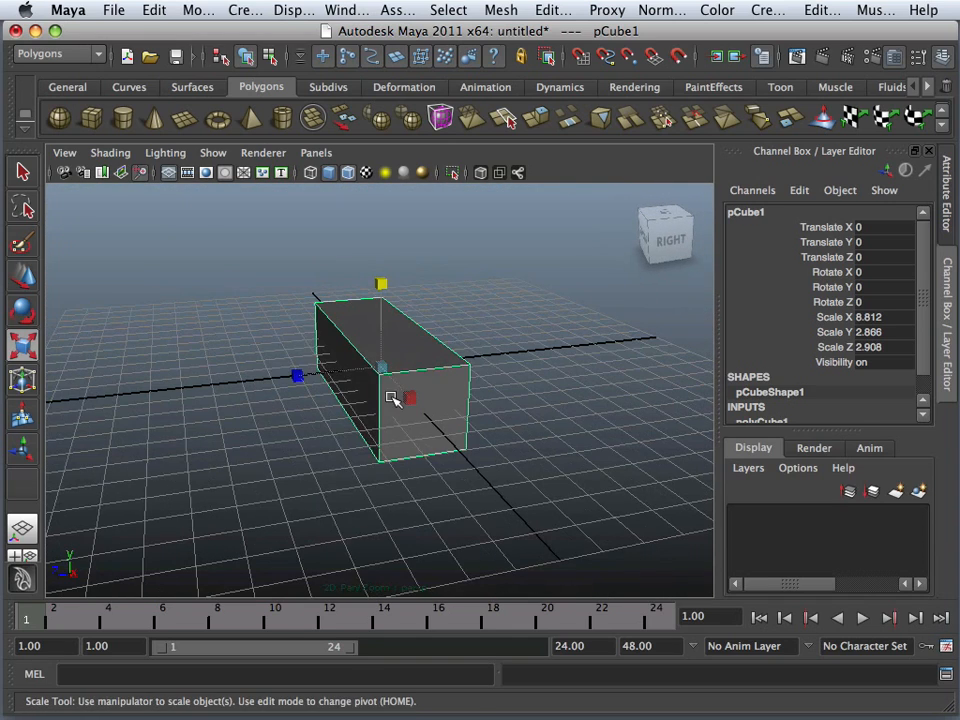
right_drag(392, 394, 397, 398)
click(424, 418)
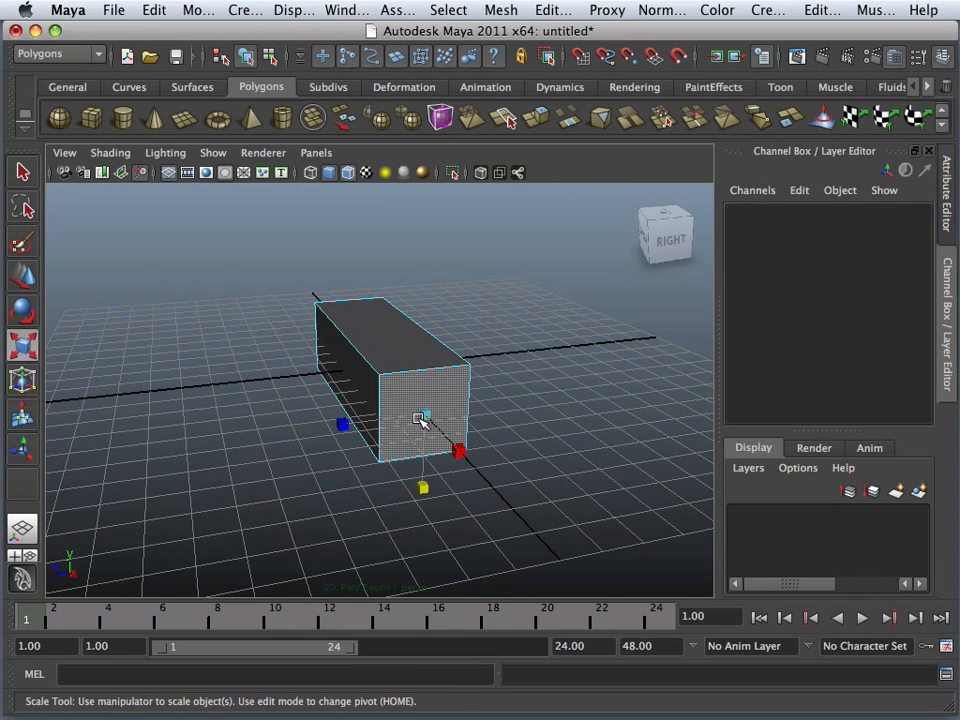
Switch the box to vertex selection and select a single corner vertex on its top.
alt+drag(424, 418, 386, 398)
right_drag(356, 345, 276, 343)
click(340, 413)
alt+drag(340, 413, 394, 354)
Switch the box to edge selection and select the long top edge on the back side.
right_drag(394, 354, 366, 345)
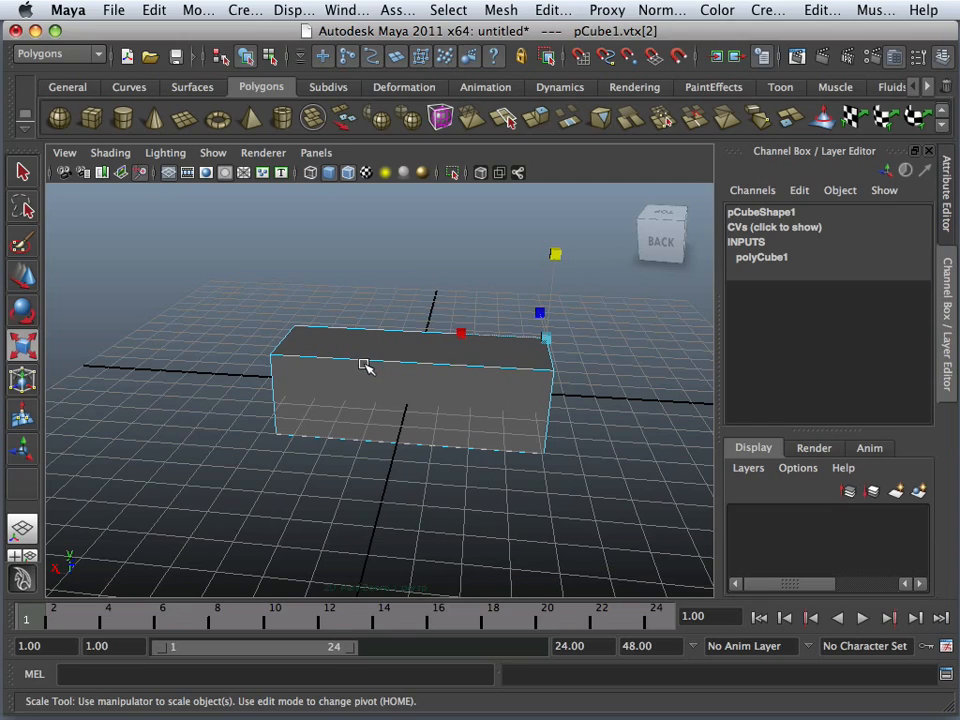
click(364, 358)
alt+drag(298, 362, 533, 371)
alt+middle_drag(420, 358, 411, 377)
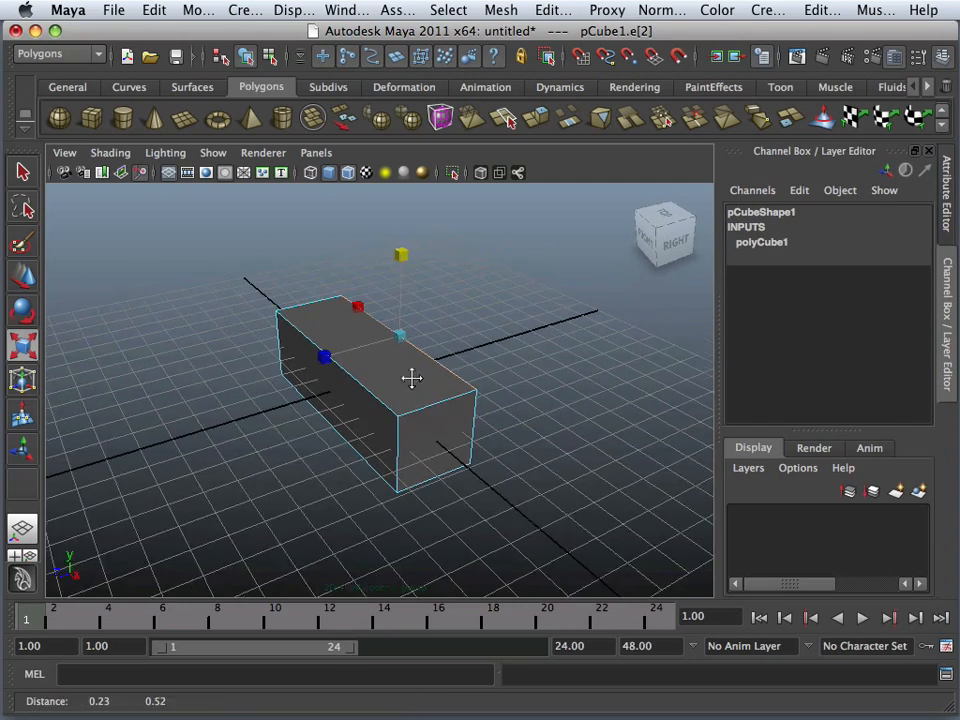
alt+right_drag(425, 385, 675, 406)
alt+drag(496, 373, 383, 369)
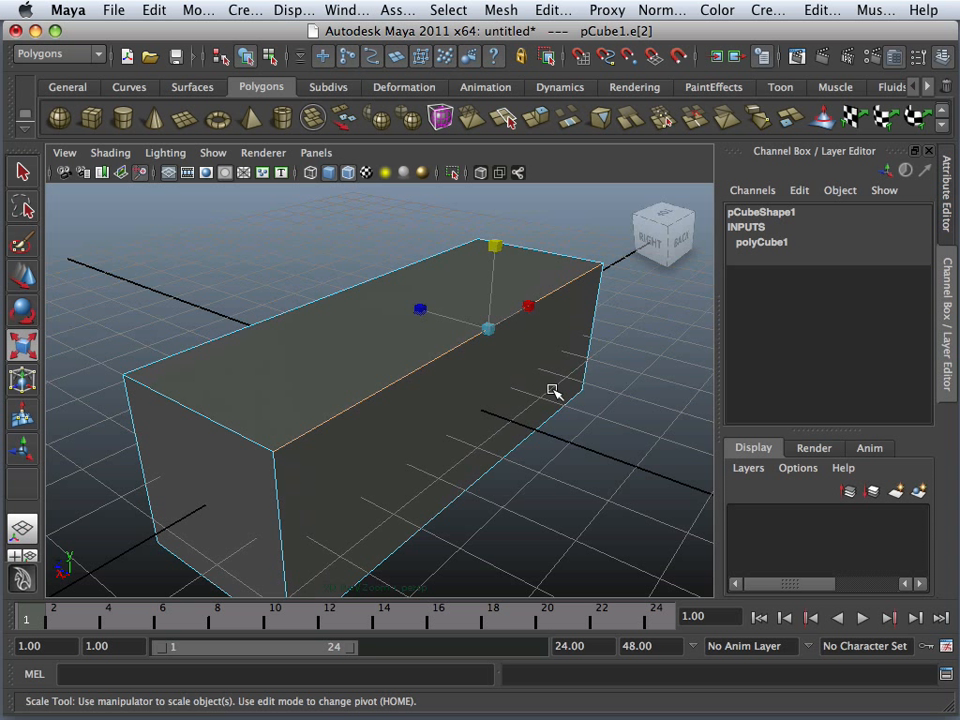
alt+drag(505, 374, 557, 399)
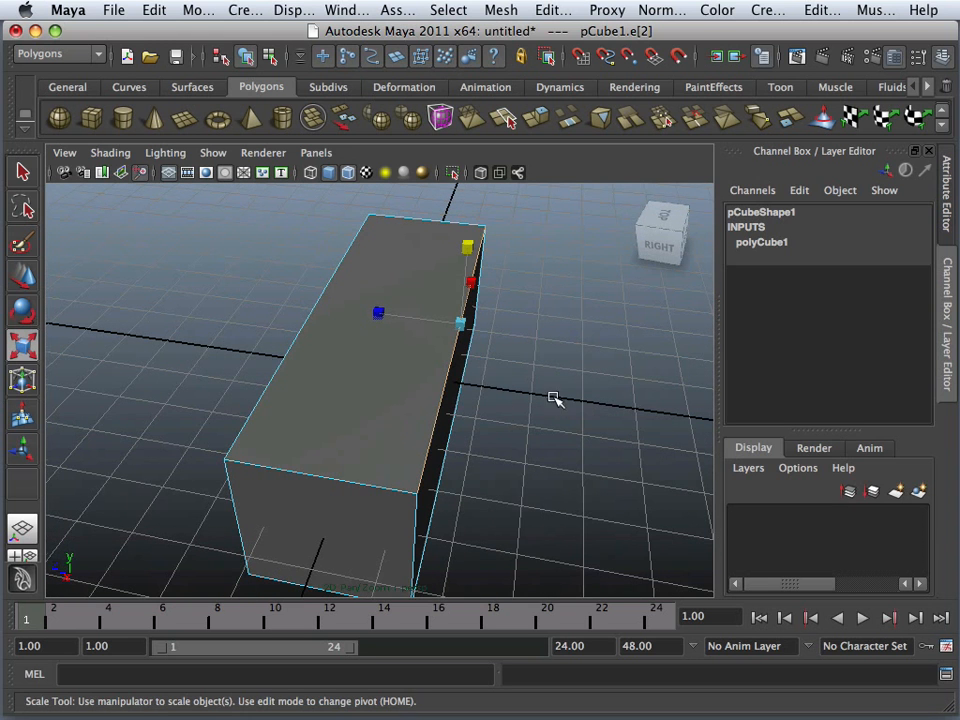
Select the long top edge on the front side and scale it shorter along X.
click(300, 331)
drag(335, 286, 403, 328)
Switch to vertex selection and scale the two back top vertices closer together along X.
right_drag(403, 329, 357, 333)
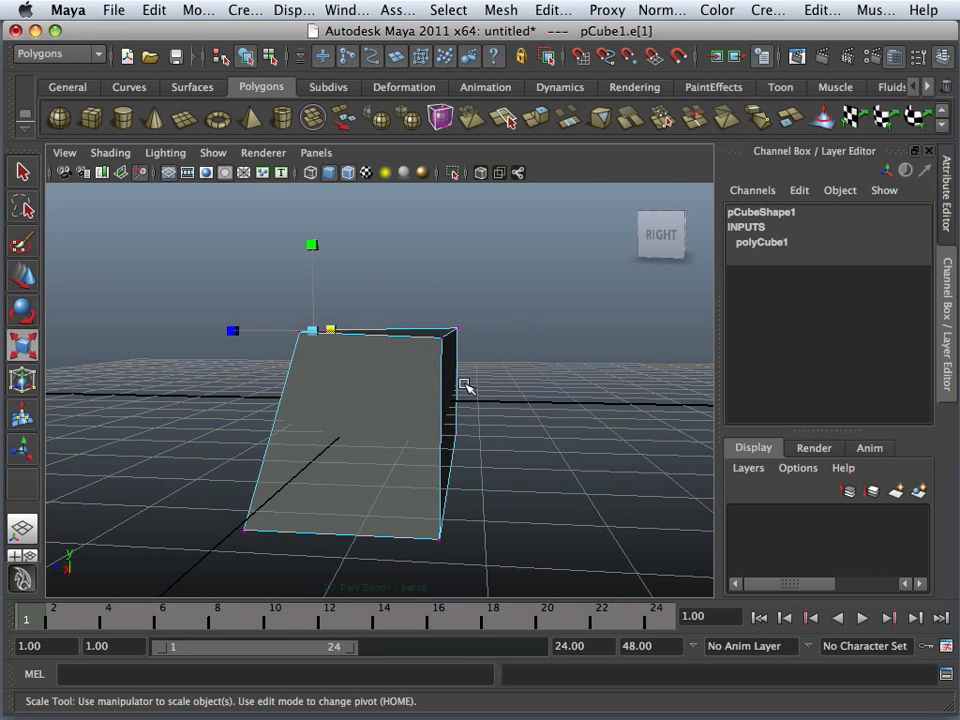
alt+drag(463, 386, 501, 394)
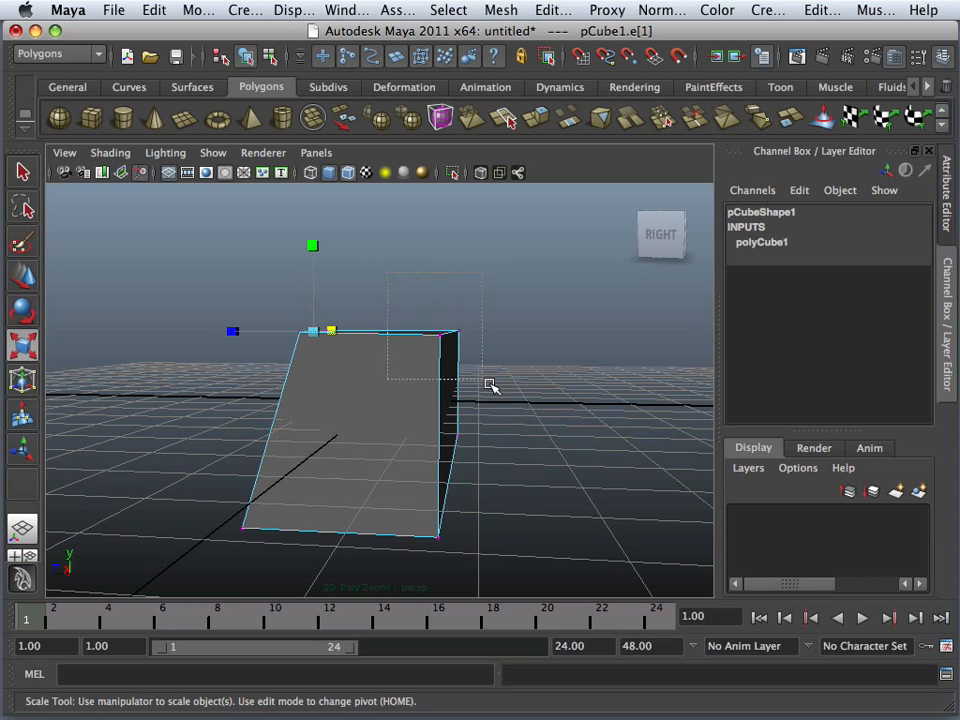
drag(400, 303, 480, 384)
drag(549, 330, 311, 368)
Switch to edge selection, scale the front top edge longer along X, and deselect it.
right_drag(291, 346, 293, 308)
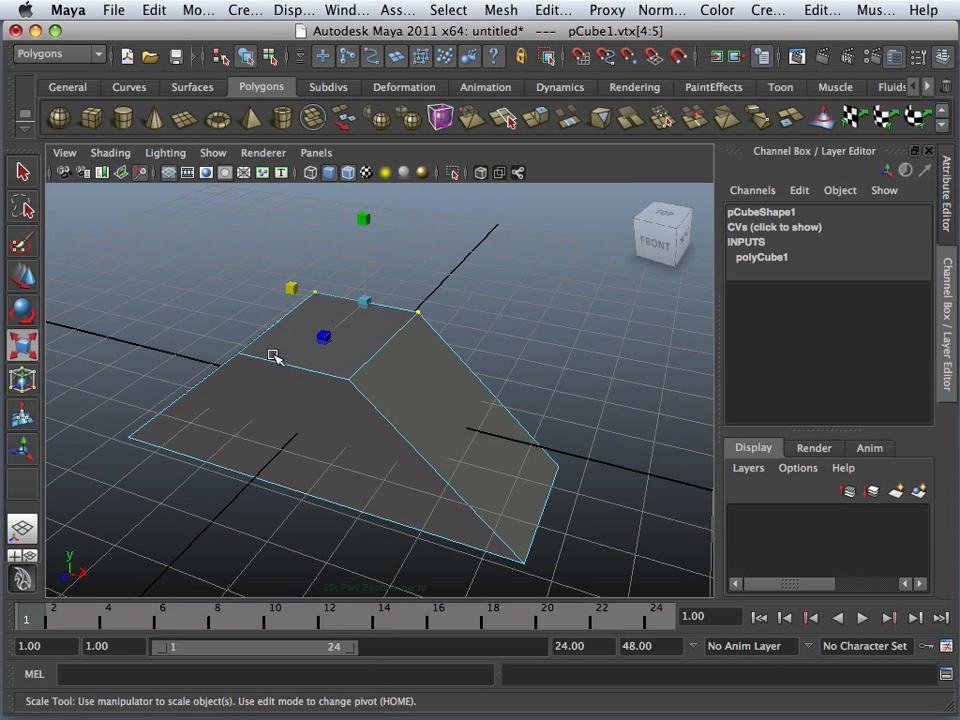
click(283, 362)
mouse_move(216, 343)
mouse_down()
mouse_move(208, 344)
mouse_move(223, 347)
mouse_move(133, 313)
mouse_move(207, 346)
mouse_up()
click(207, 346)
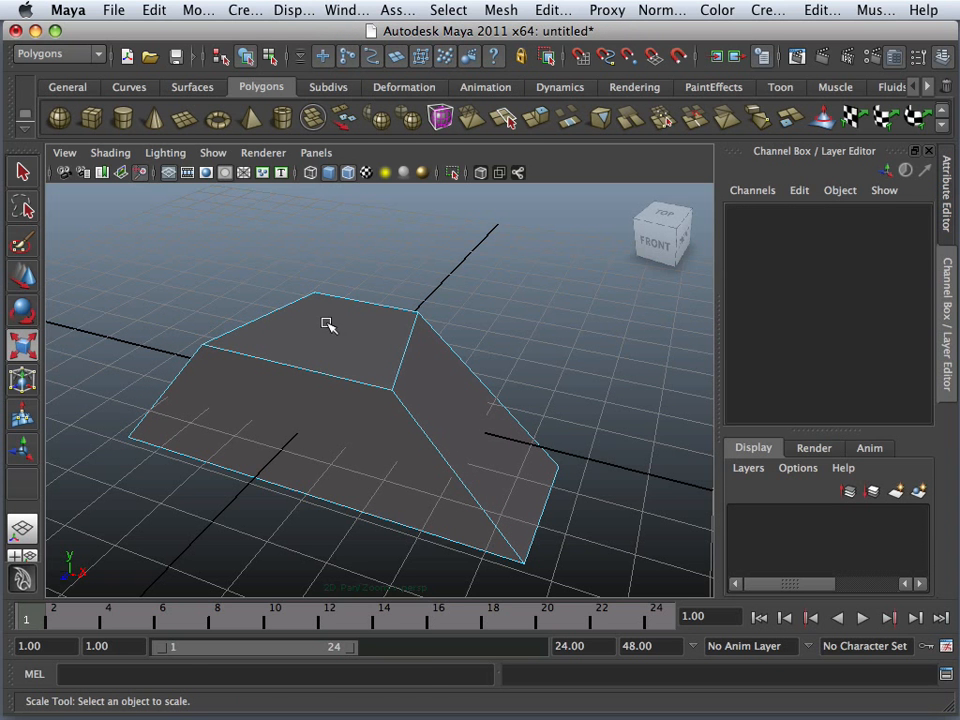
Switch to vertex selection, scale the two back top vertices apart to match the front top edge, and deselect them.
right_drag(349, 317, 302, 315)
drag(356, 289, 451, 315)
alt+drag(532, 315, 300, 333)
drag(490, 305, 324, 336)
click(393, 396)
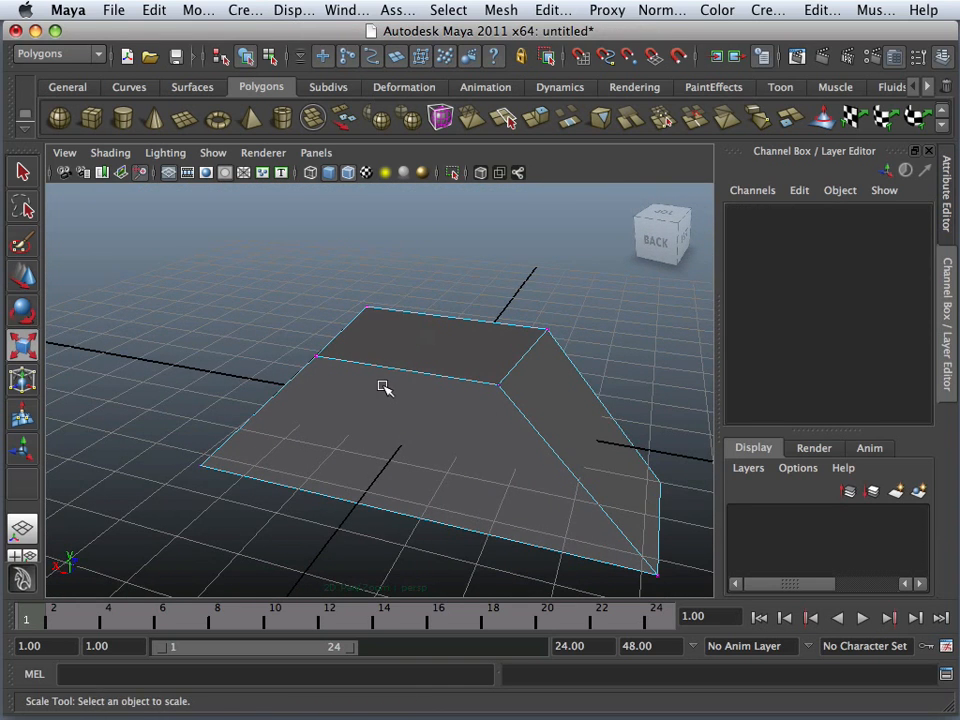
Switch to face selection and select the top face of the solid.
alt+drag(385, 388, 495, 375)
right_drag(386, 345, 381, 381)
click(411, 369)
alt+drag(411, 369, 339, 450)
drag(373, 369, 398, 305)
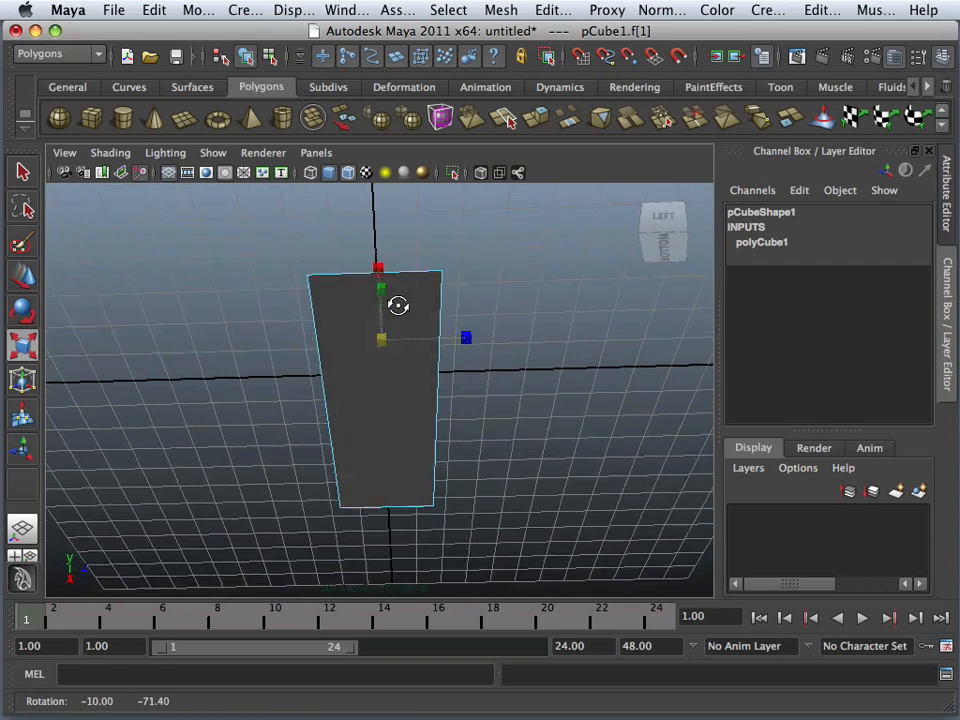
Select the bottom face and scale it down in X and Z so the solid tapers toward its base.
click(396, 414)
drag(387, 414, 363, 408)
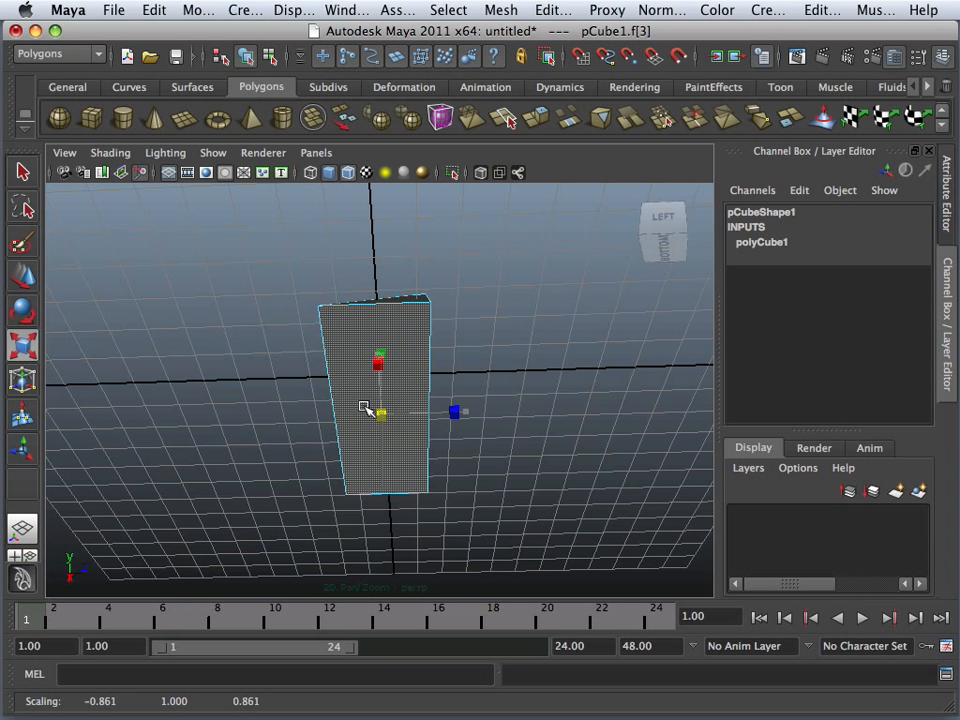
drag(376, 362, 375, 392)
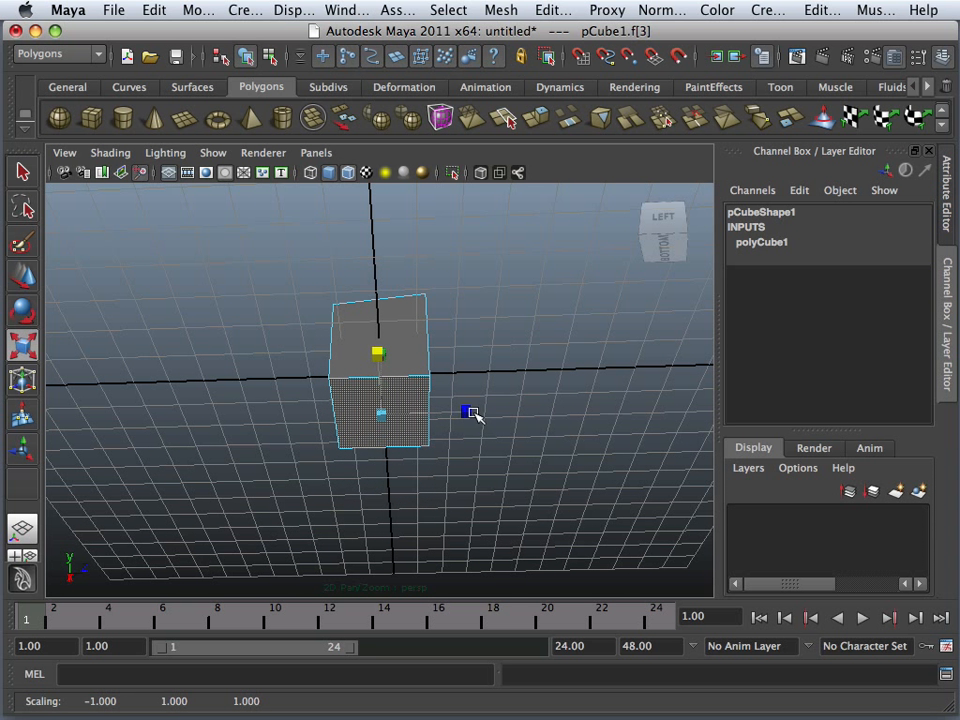
drag(471, 412, 432, 412)
drag(378, 355, 381, 376)
alt+drag(398, 376, 480, 460)
scroll(408, 410, up, 4)
alt+middle_drag(410, 372, 280, 398)
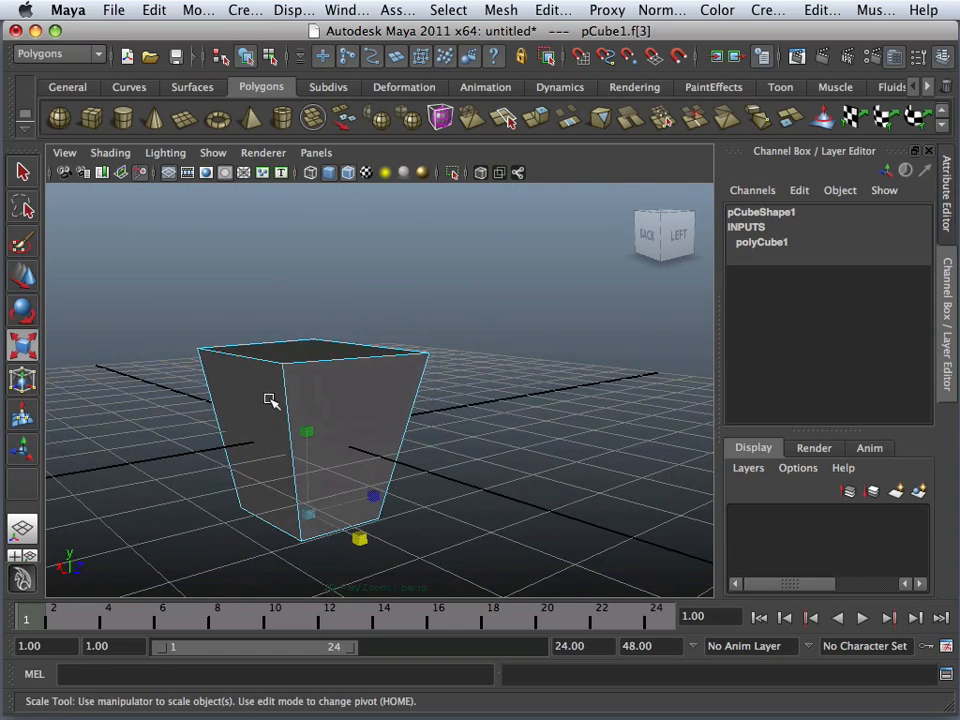
Select the top face of the tapered solid and show the Attribute Editor for its mesh.
alt+drag(268, 400, 373, 407)
scroll(473, 355, down, 4)
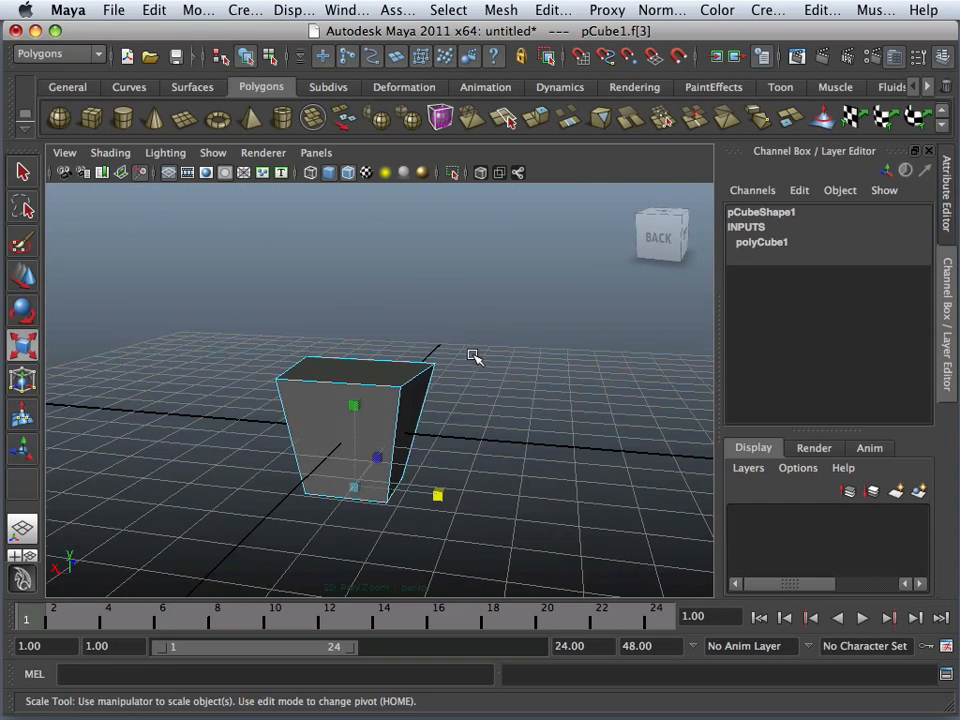
alt+drag(474, 357, 520, 382)
scroll(420, 390, up, 6)
click(418, 391)
scroll(532, 380, down, 5)
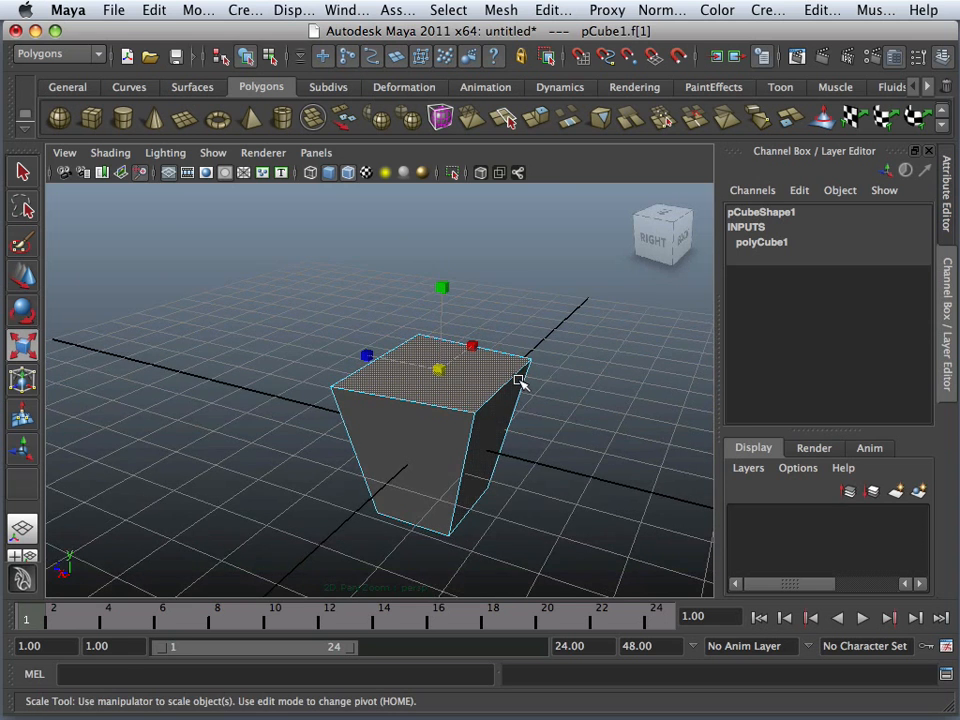
scroll(520, 382, up, 2)
scroll(520, 382, down, 5)
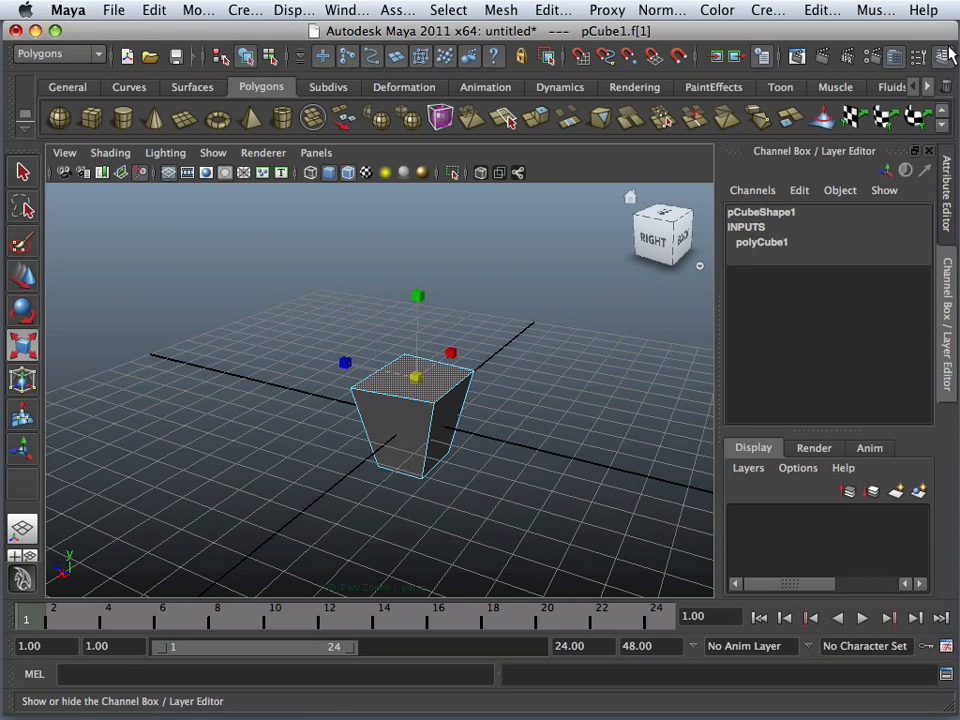
click(945, 62)
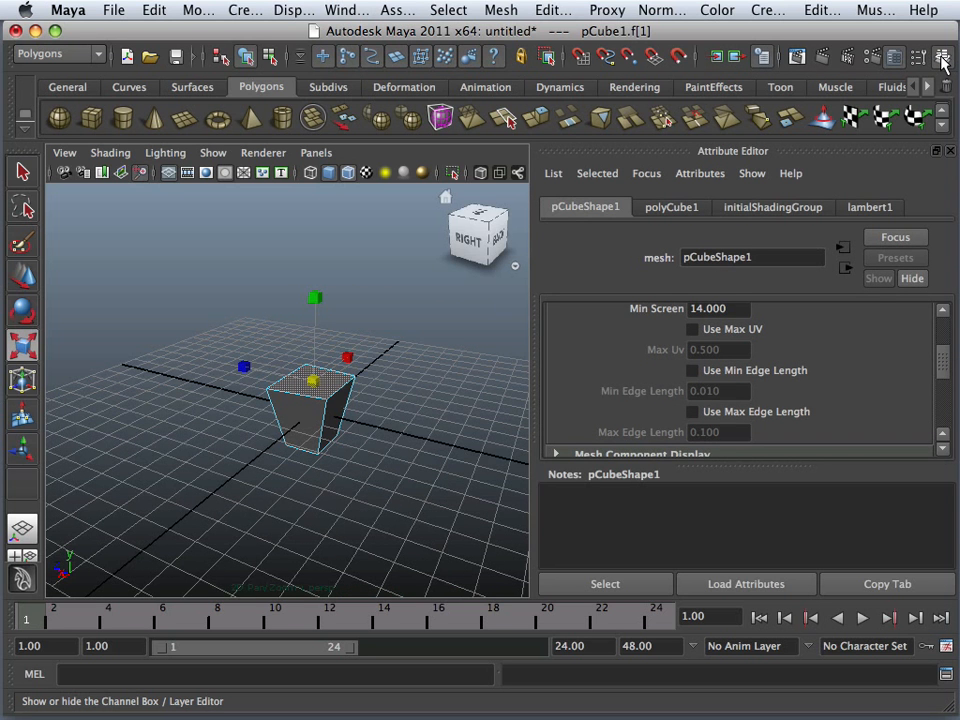
Show the Channel Box in place of the Attribute Editor and expand the polyCube1 input's attributes.
click(945, 62)
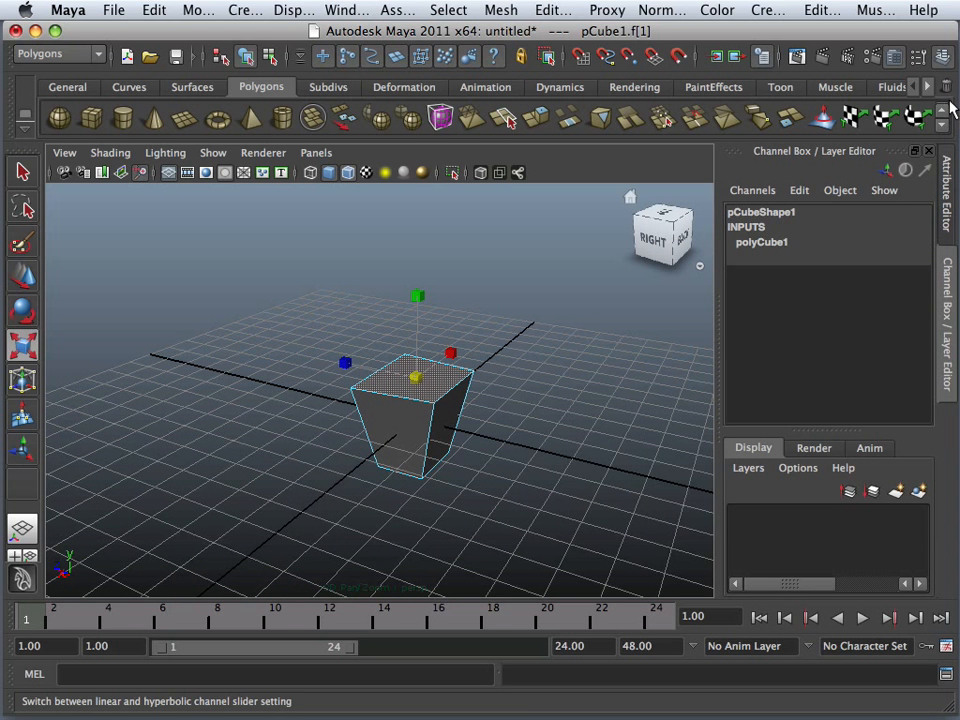
click(945, 60)
click(945, 60)
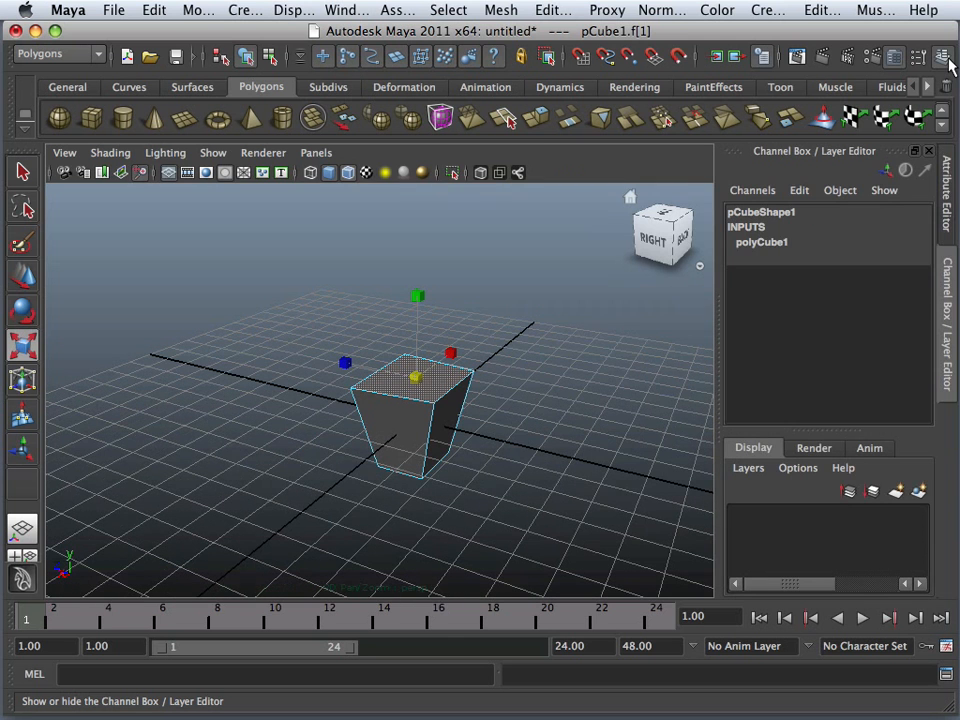
click(946, 192)
click(950, 287)
click(753, 244)
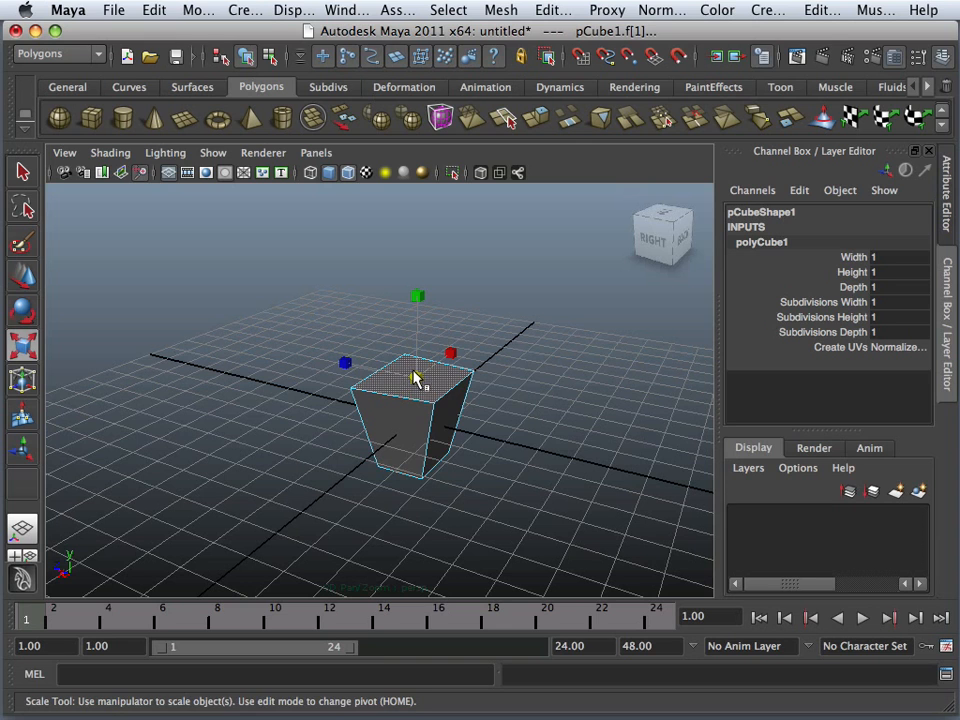
Extrude the top face of the tapered solid upward by about 1.1 and deselect it.
drag(415, 378, 700, 350)
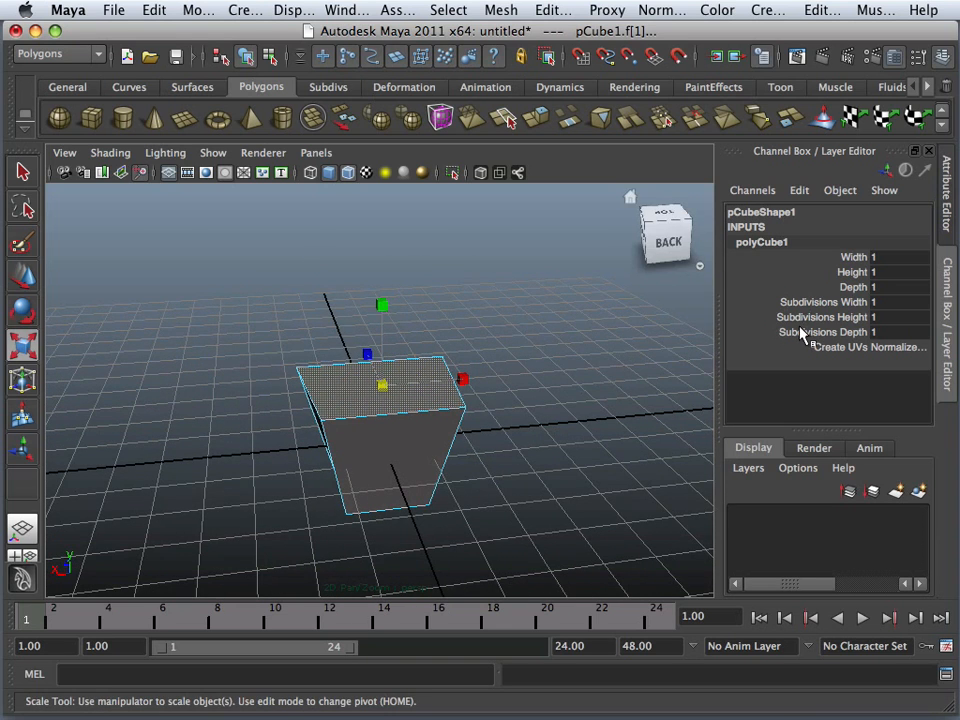
click(537, 119)
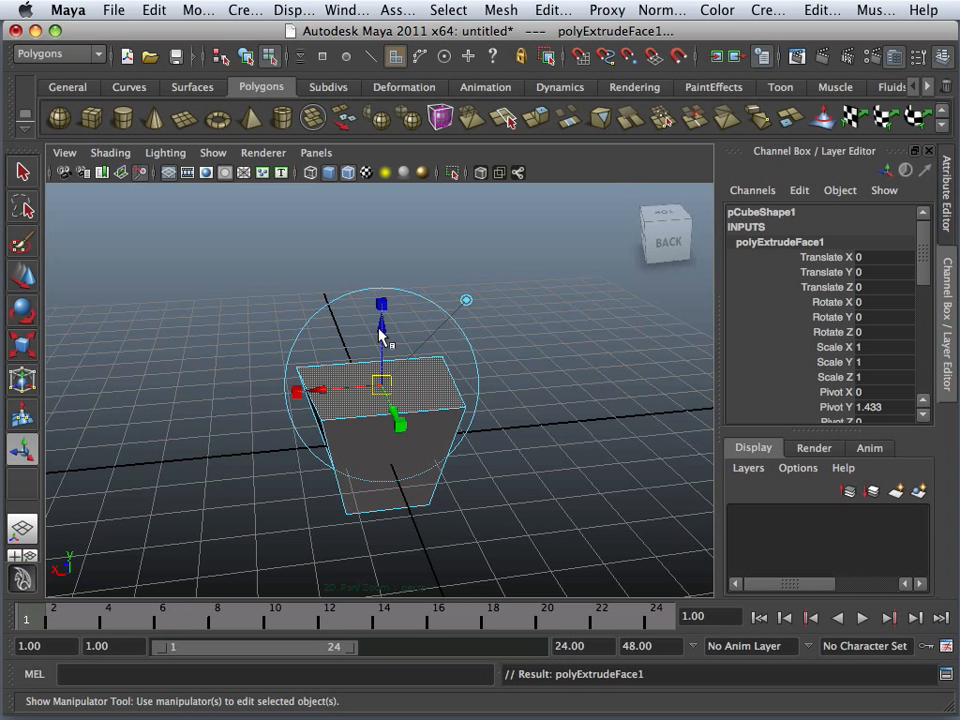
drag(381, 336, 383, 298)
click(401, 298)
alt+drag(450, 291, 458, 359)
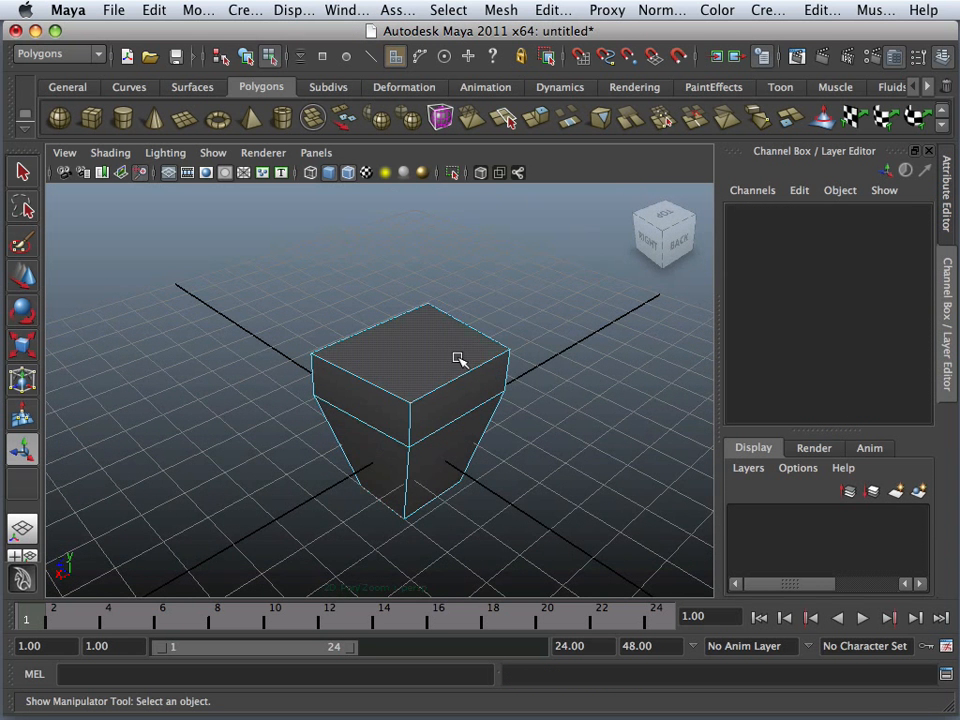
Select the extruded top face and examine the polyExtrudeFace1 attributes in the construction history.
click(458, 359)
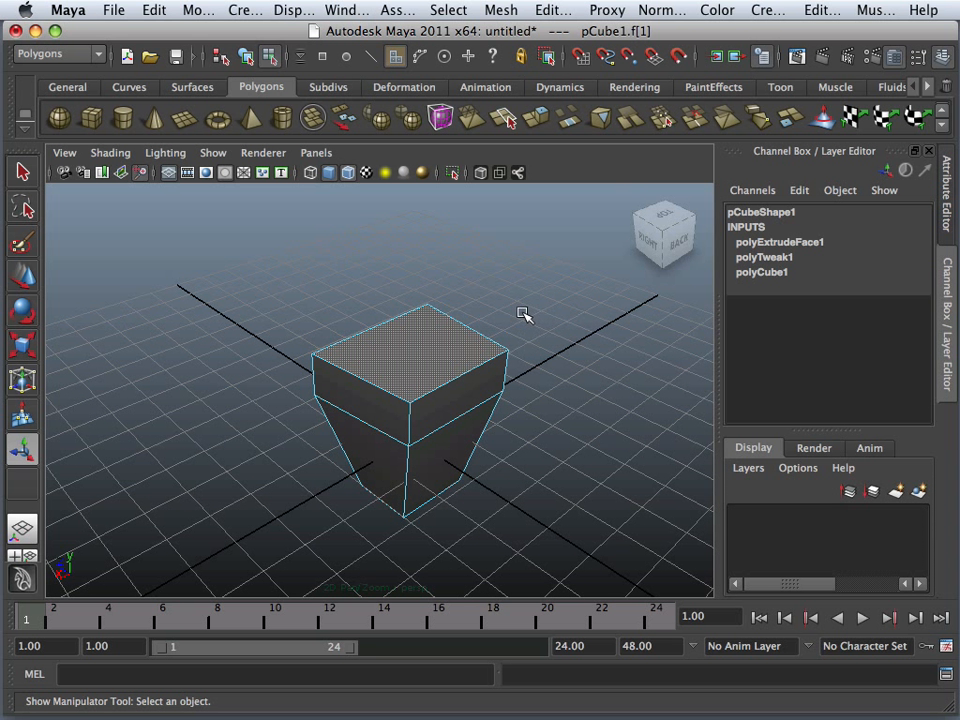
click(753, 243)
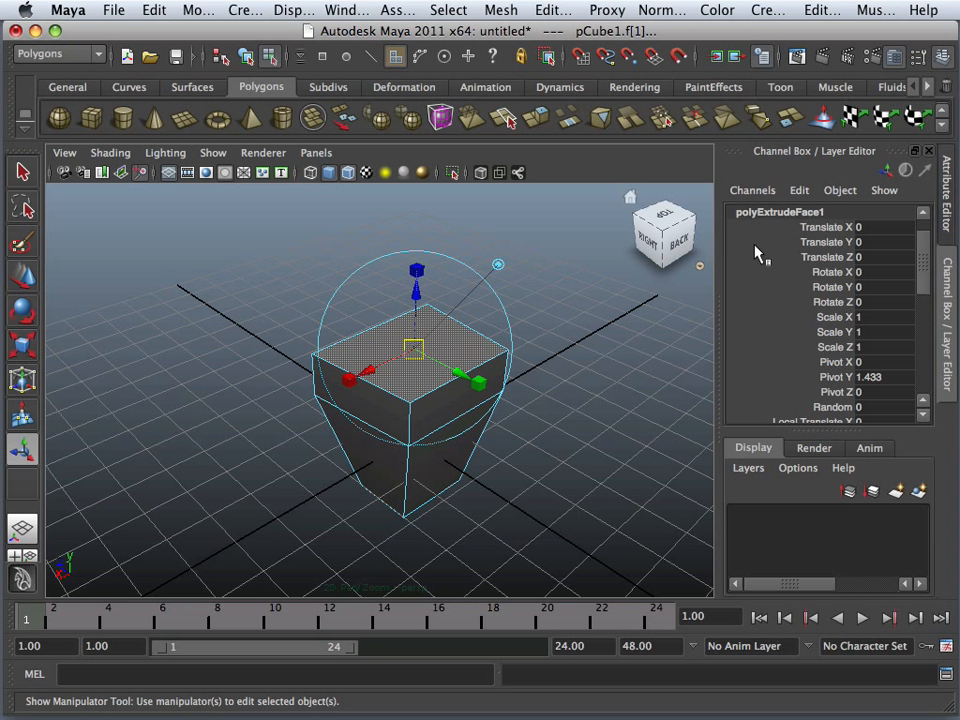
scroll(846, 259, up, 1)
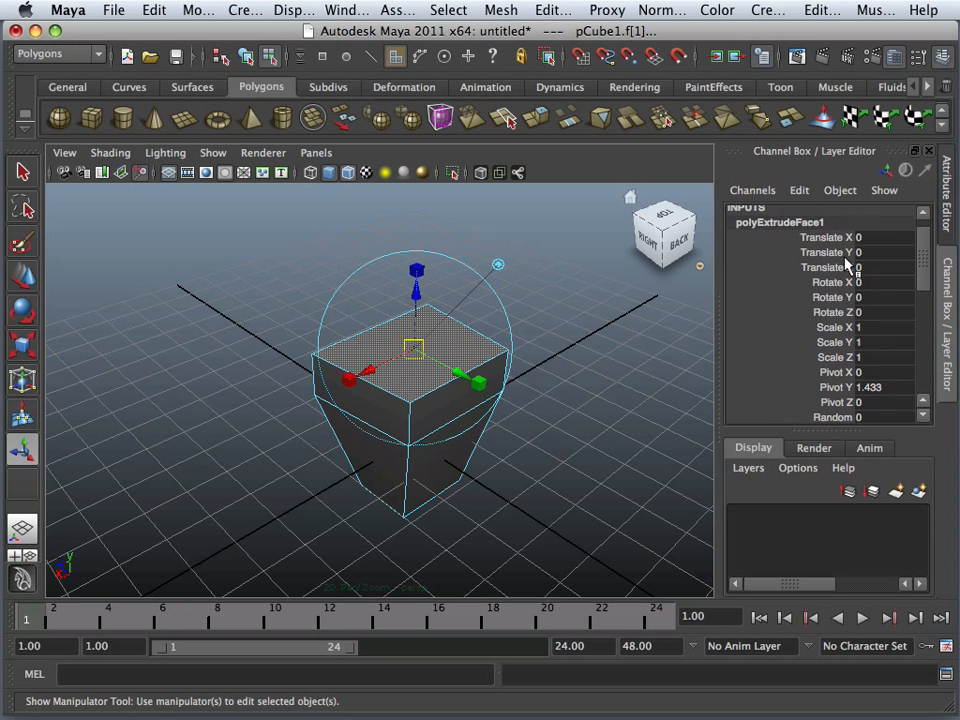
scroll(845, 258, down, 1)
scroll(846, 265, down, 6)
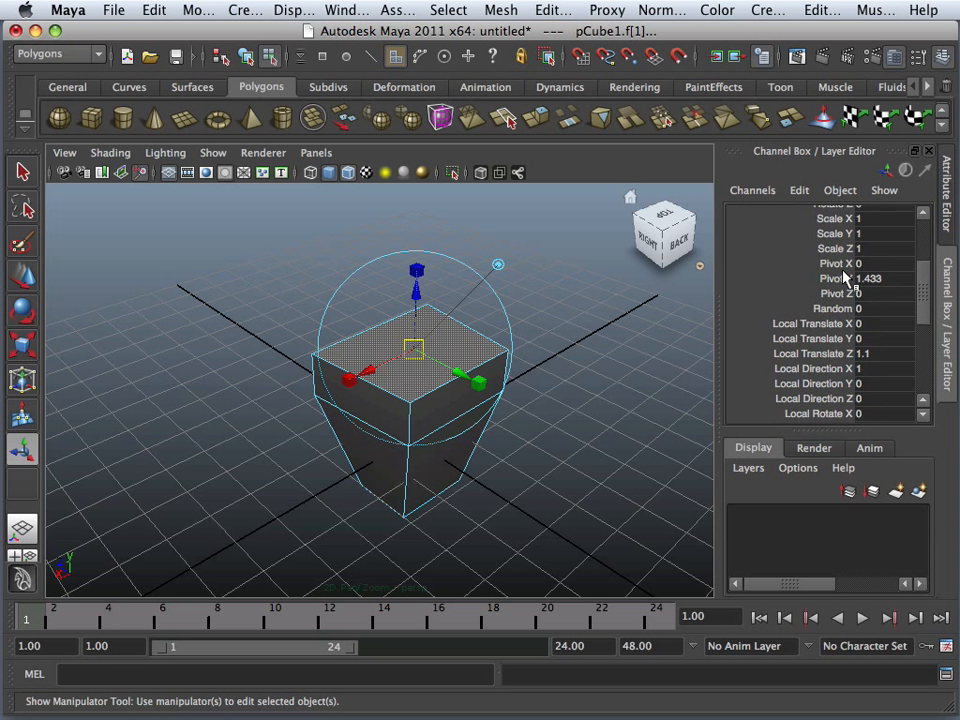
scroll(846, 276, down, 8)
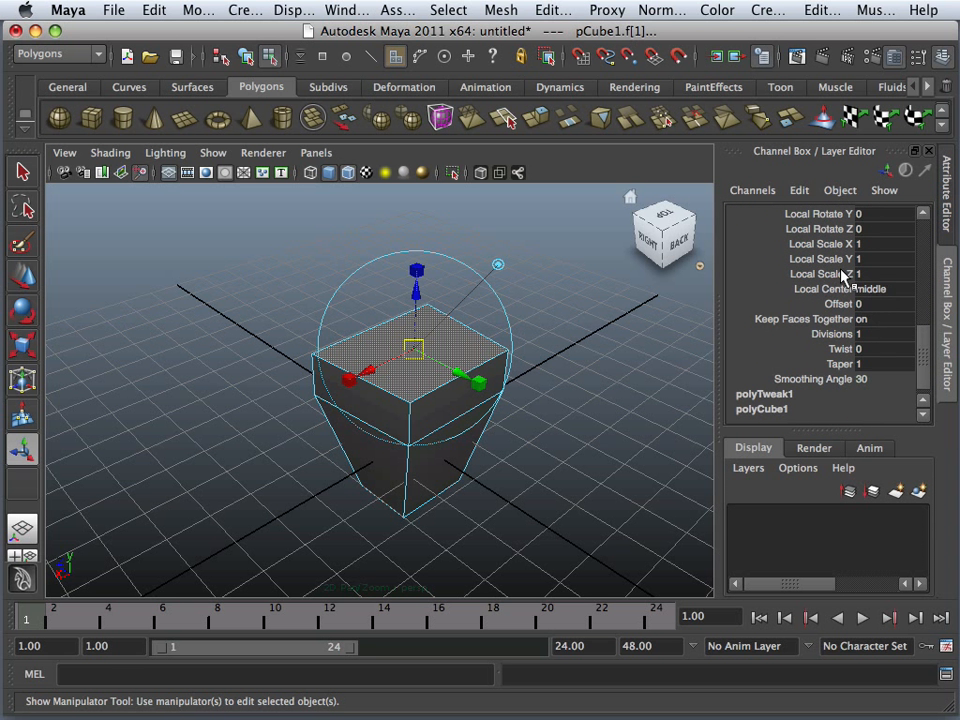
scroll(843, 277, up, 8)
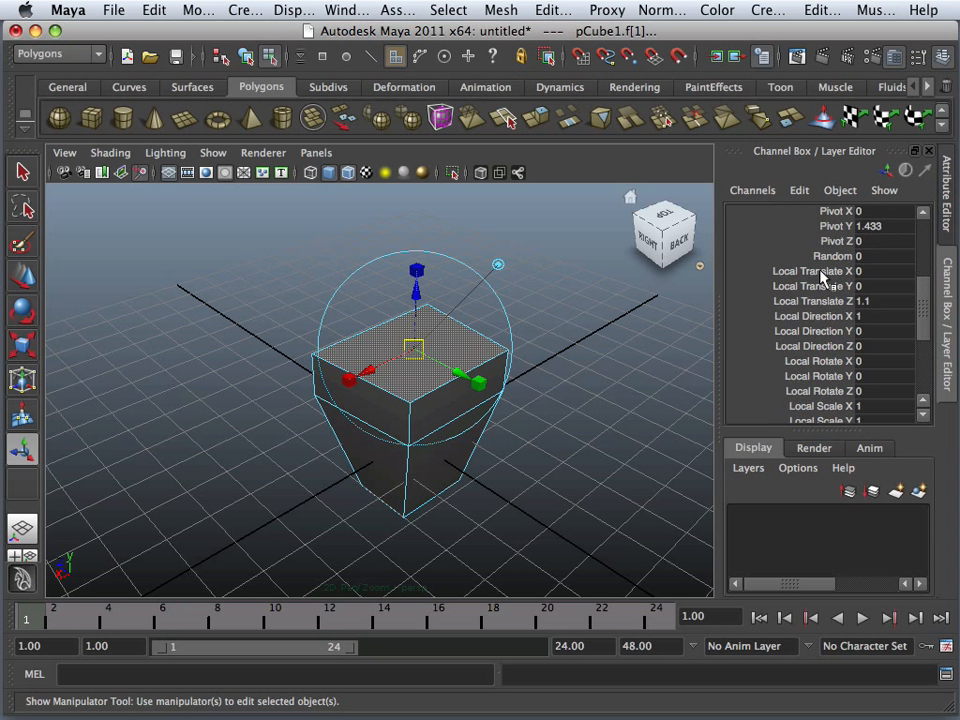
scroll(797, 274, up, 3)
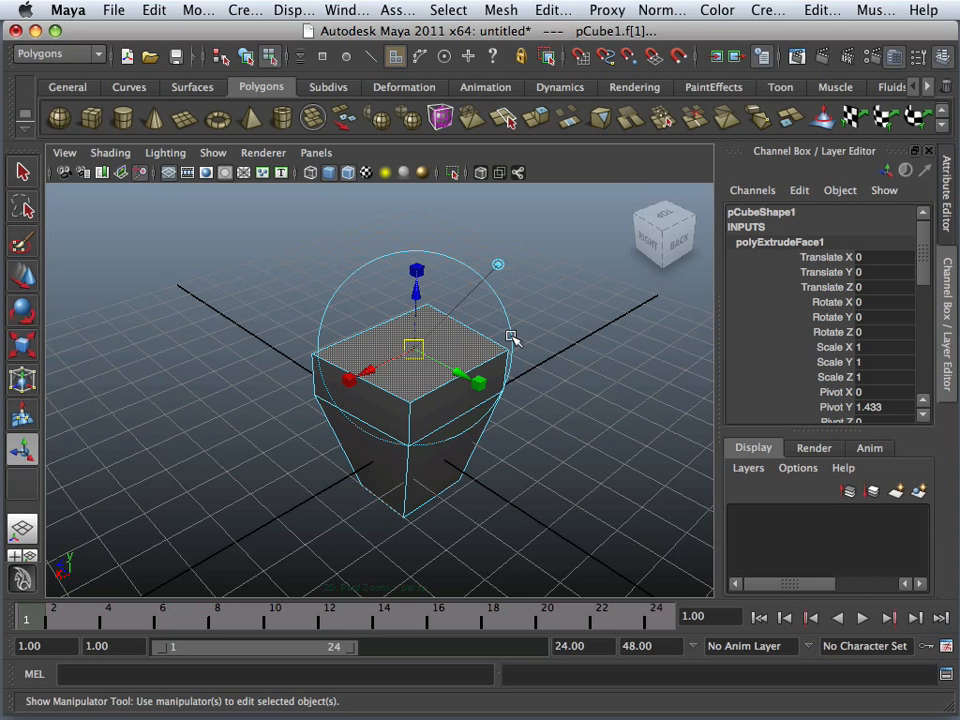
Return to object selection, select the whole solid, and delete its construction history.
alt+drag(578, 358, 410, 372)
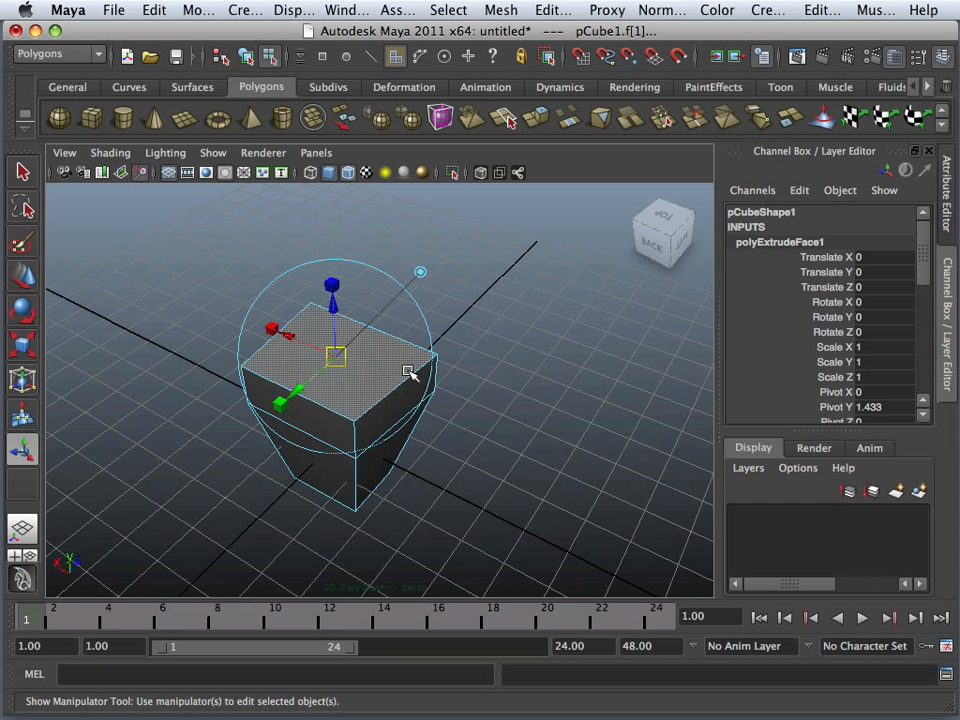
right_drag(409, 376, 459, 334)
click(409, 347)
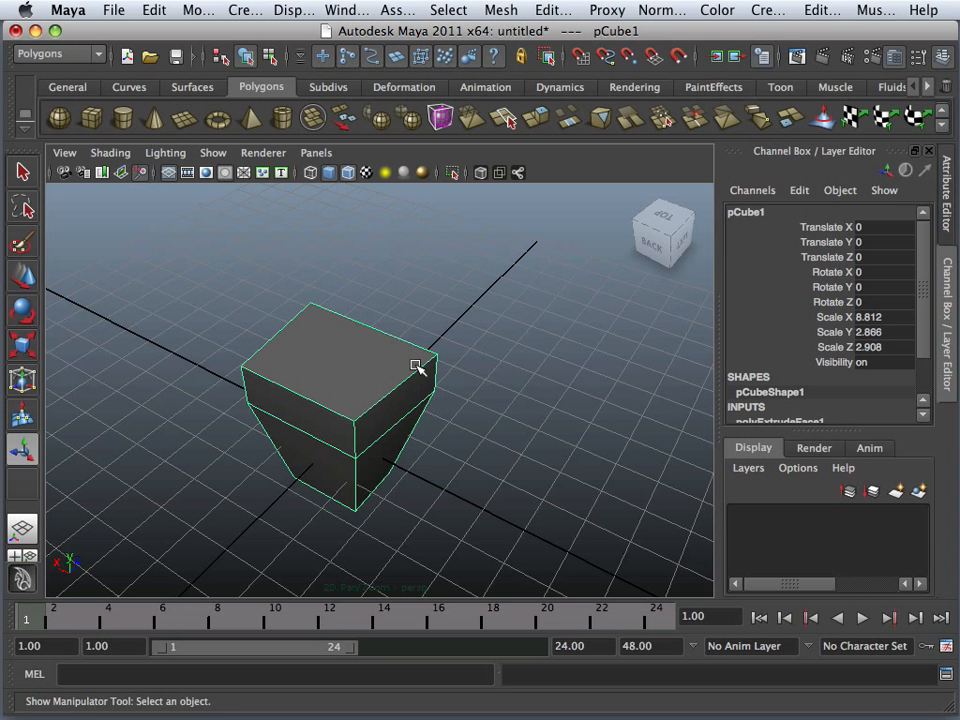
click(151, 10)
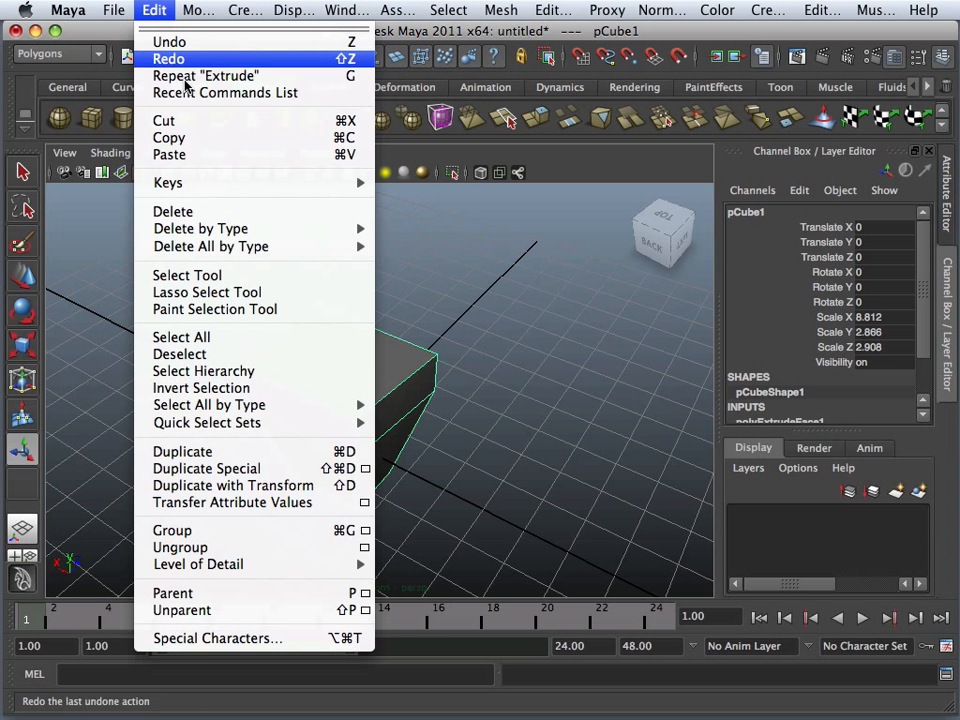
mouse_move(240, 228)
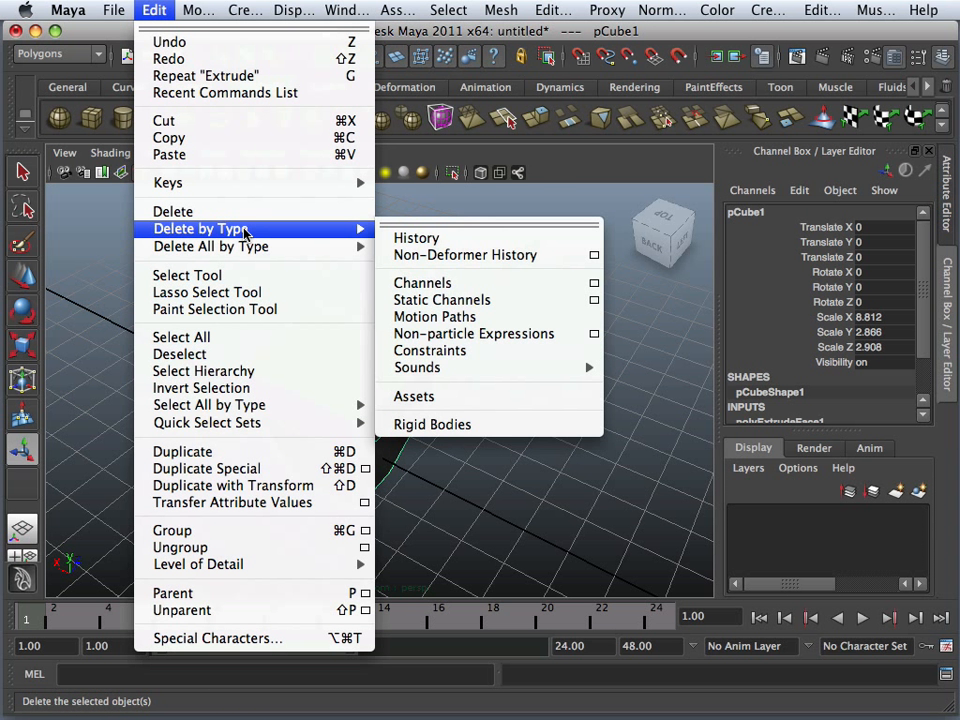
click(406, 237)
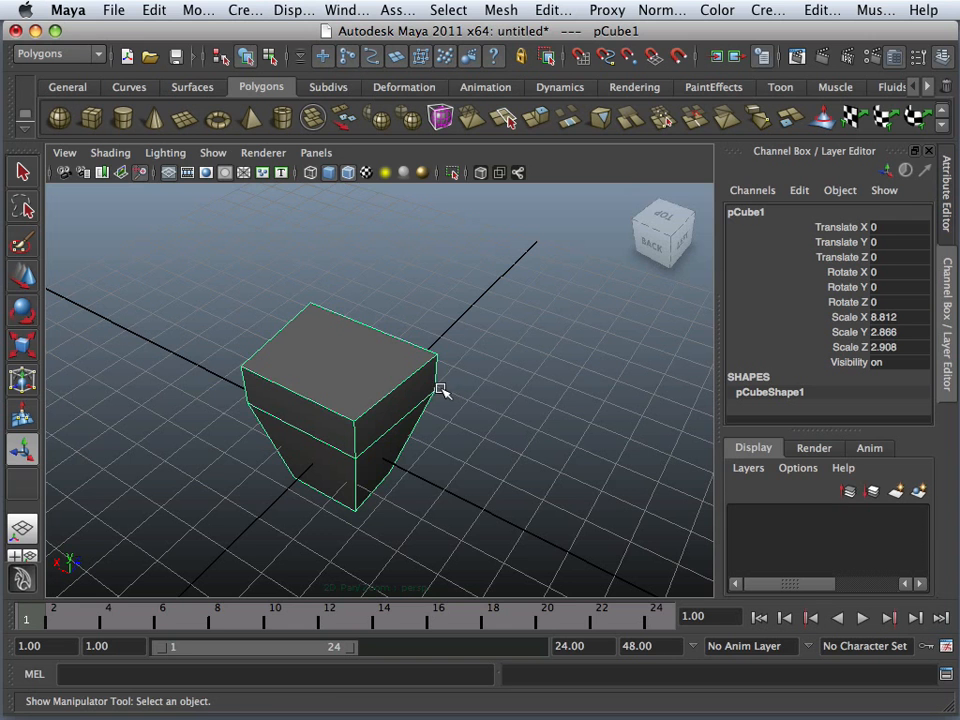
Switch the solid to face selection and select its top face.
alt+drag(412, 388, 506, 389)
scroll(490, 391, up, 8)
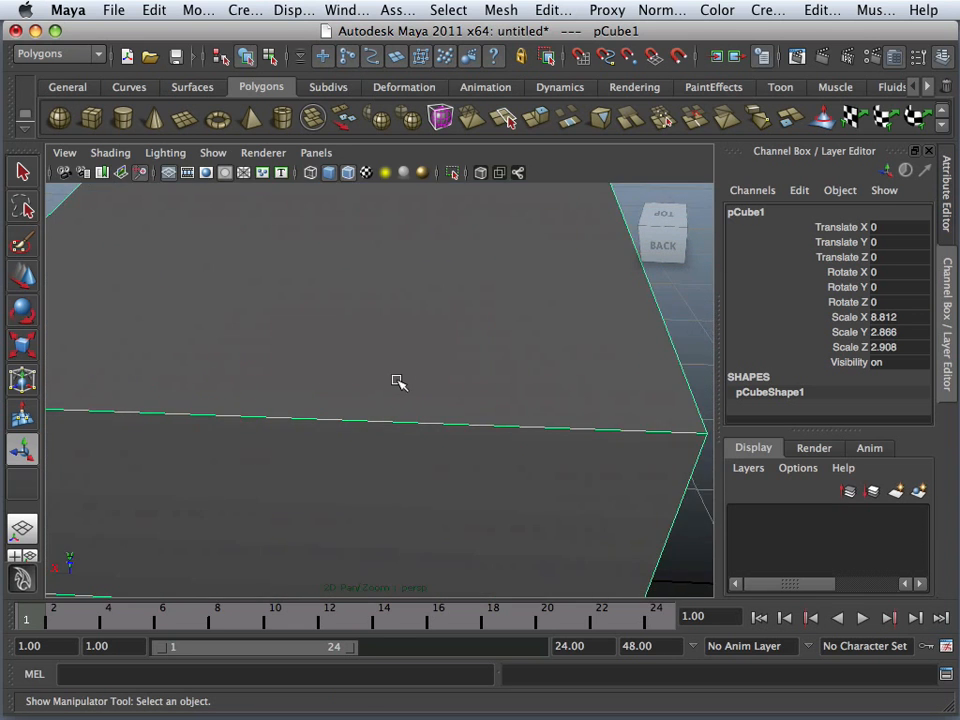
scroll(399, 380, down, 7)
right_drag(399, 350, 399, 386)
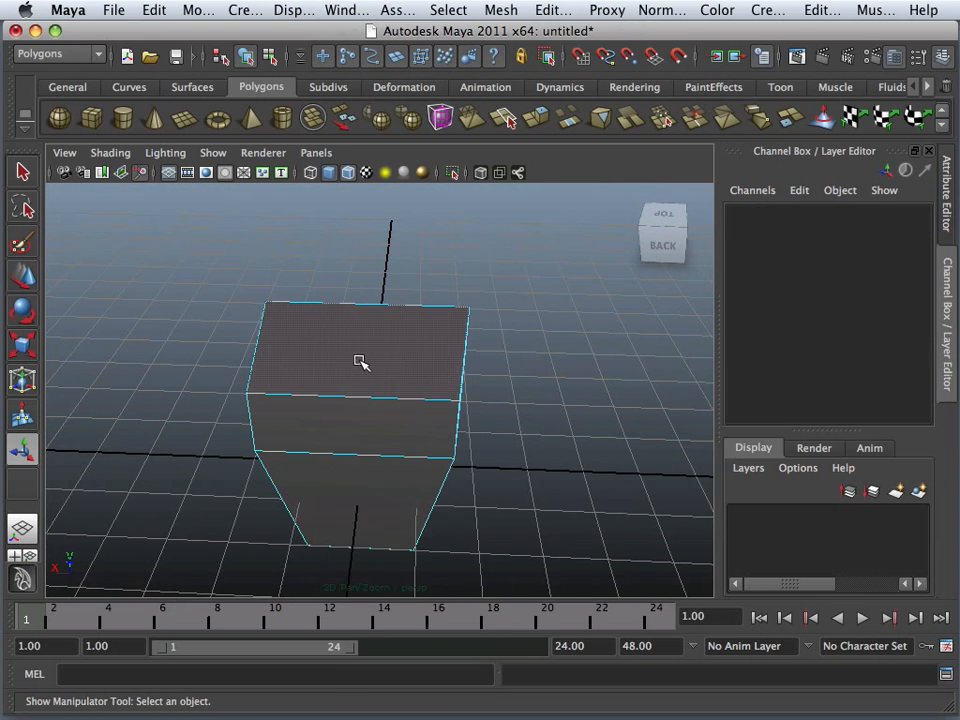
click(360, 362)
Select a vertical corner edge of the extruded upper band, move it far outward, and return to object selection.
alt+drag(339, 411, 438, 392)
right_drag(438, 392, 439, 306)
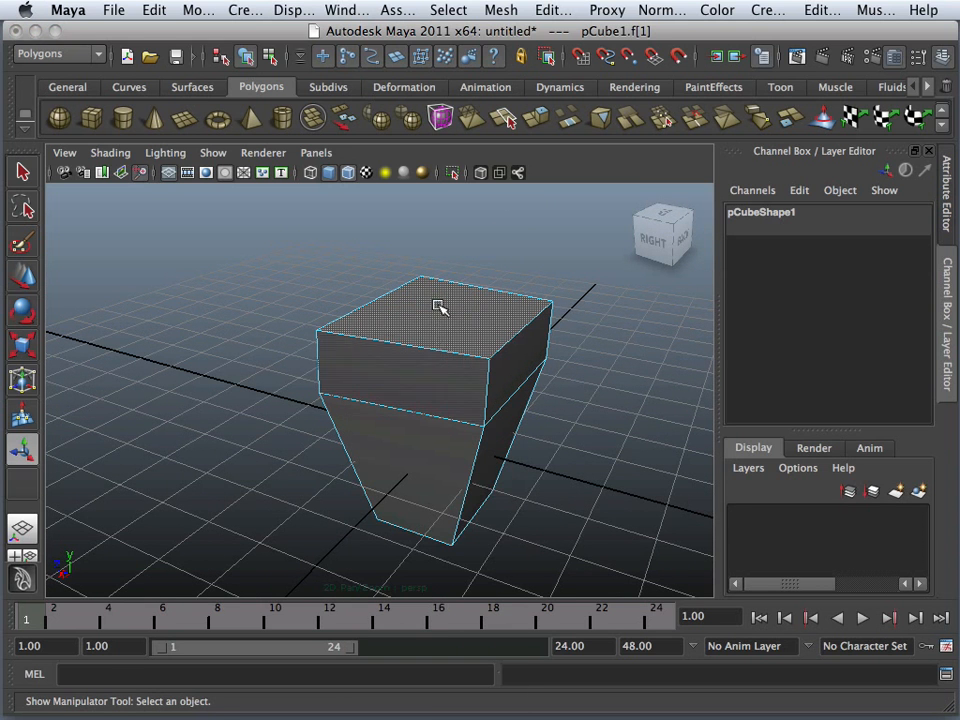
click(489, 380)
alt+drag(489, 380, 574, 375)
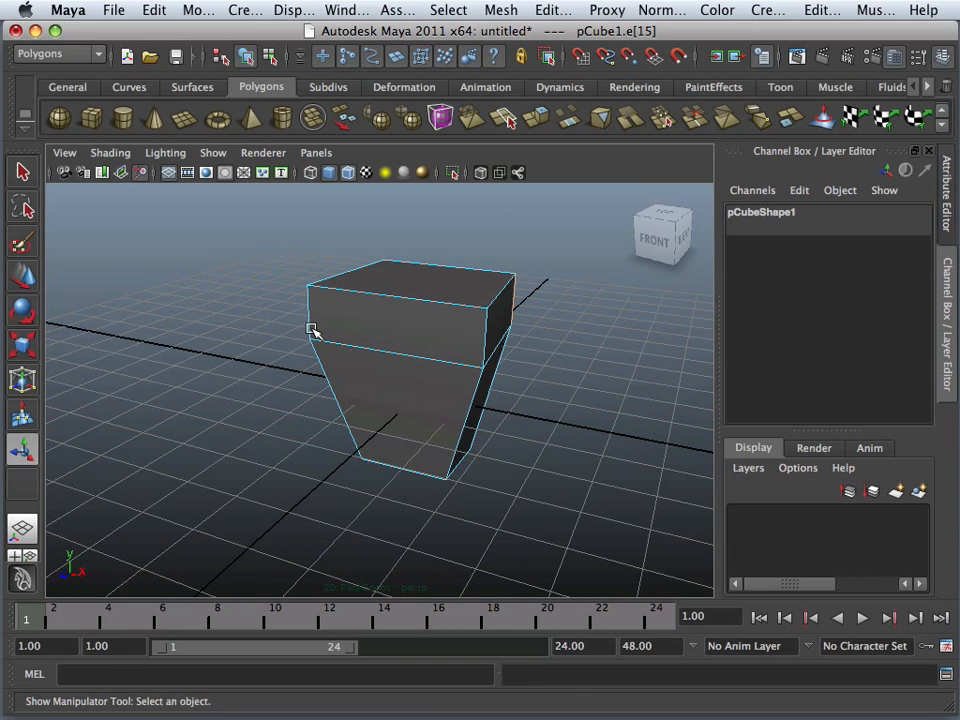
click(22, 277)
drag(557, 305, 482, 349)
right_drag(482, 349, 560, 324)
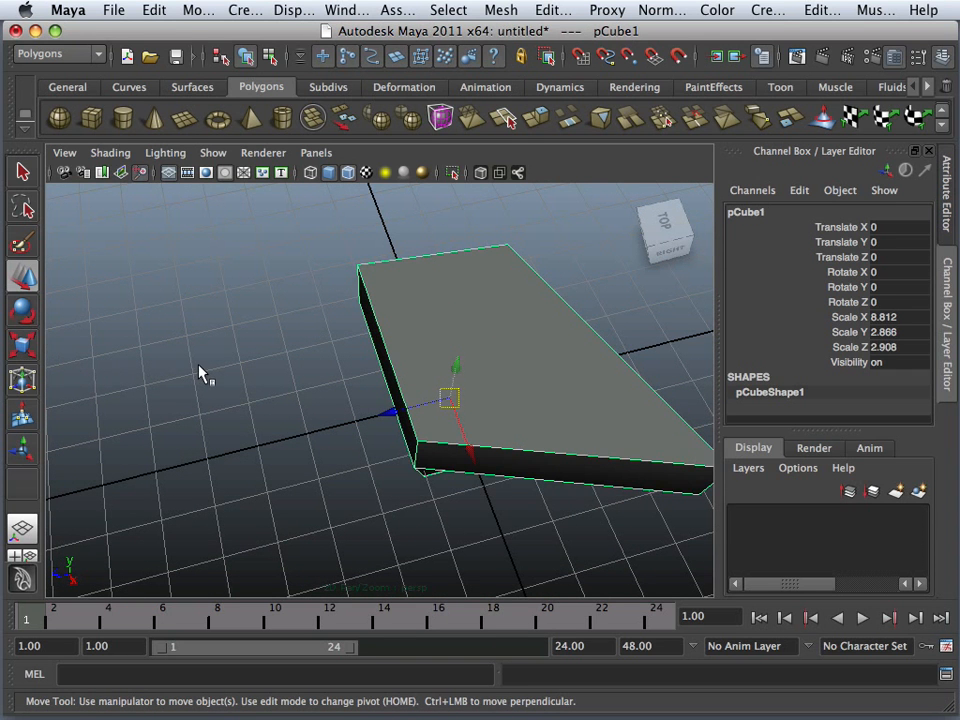
Preview the stretched solid smoothed in wireframe, and shaded with its smoothed form inside the polygon cage.
key(4)
key(2)
key(3)
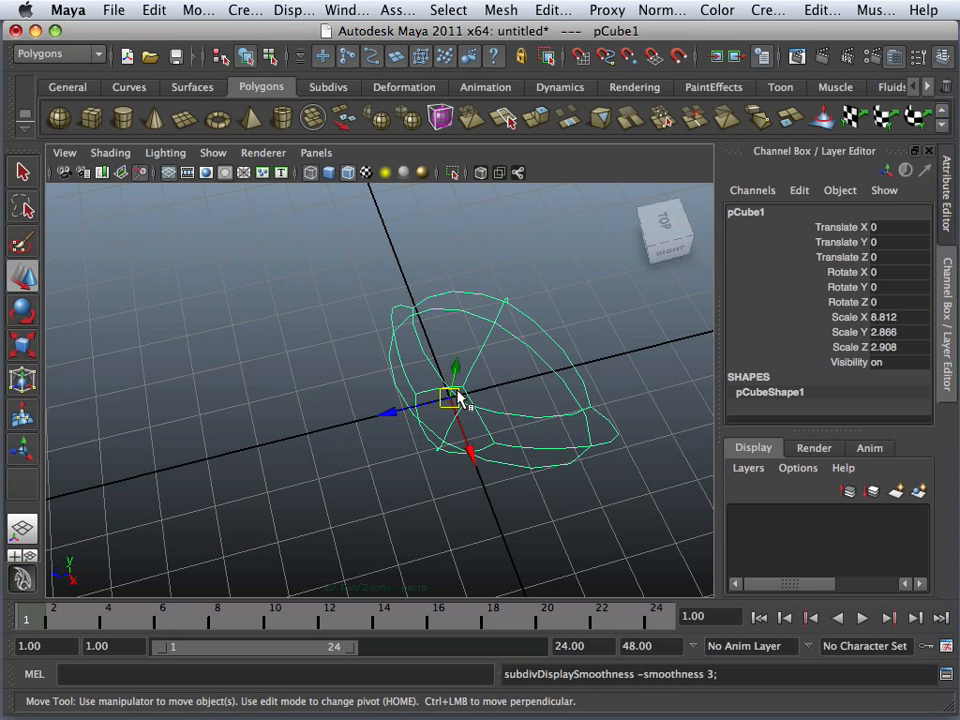
key(5)
key(2)
scroll(455, 392, down, 4)
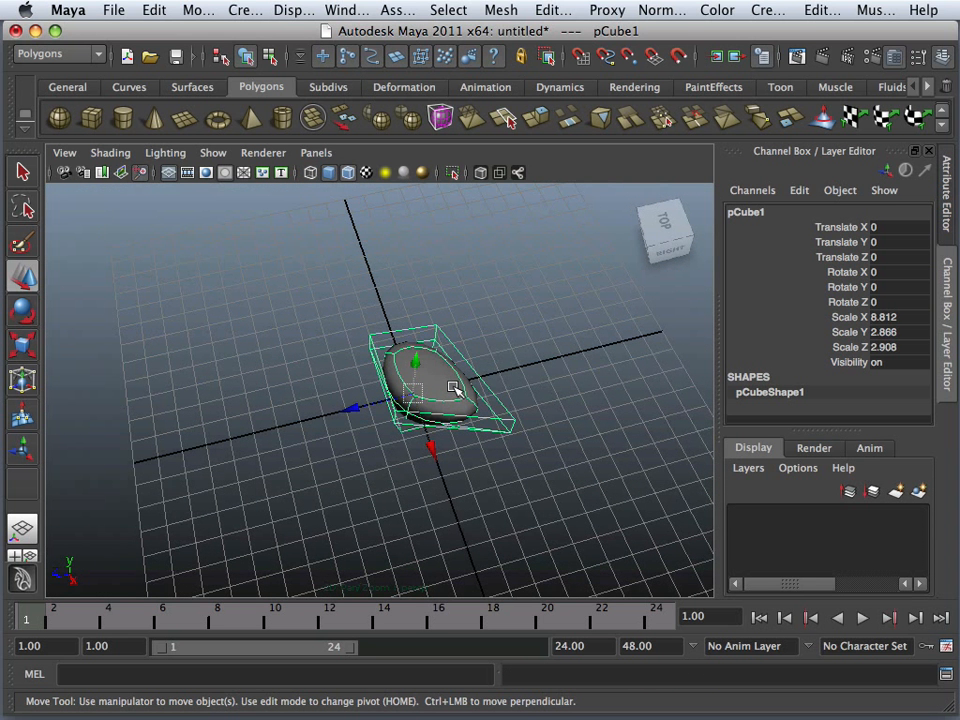
Scale the whole solid up uniformly to about 12.06 in X, 3.922 in Y and 3.981 in Z.
key(e)
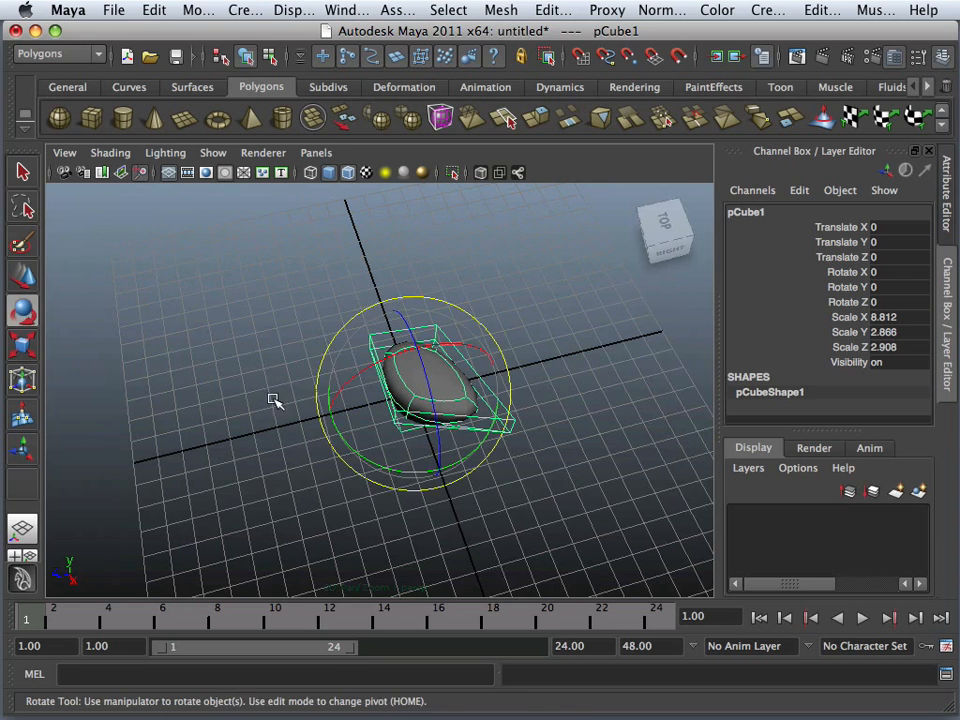
key(t)
key(r)
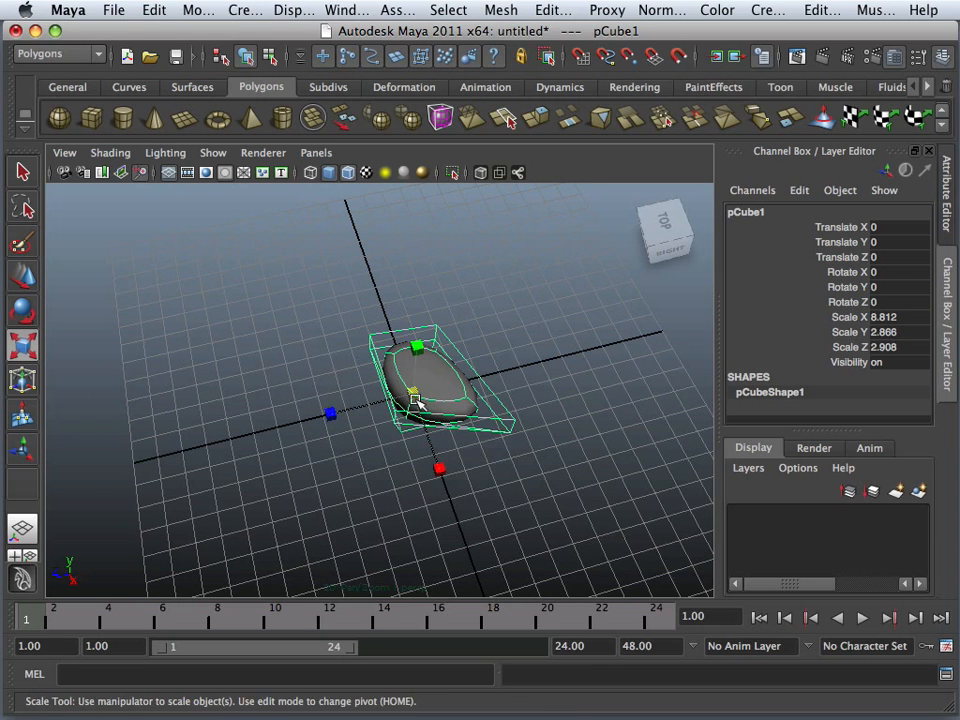
drag(415, 400, 461, 399)
scroll(459, 399, up, 5)
scroll(455, 402, down, 4)
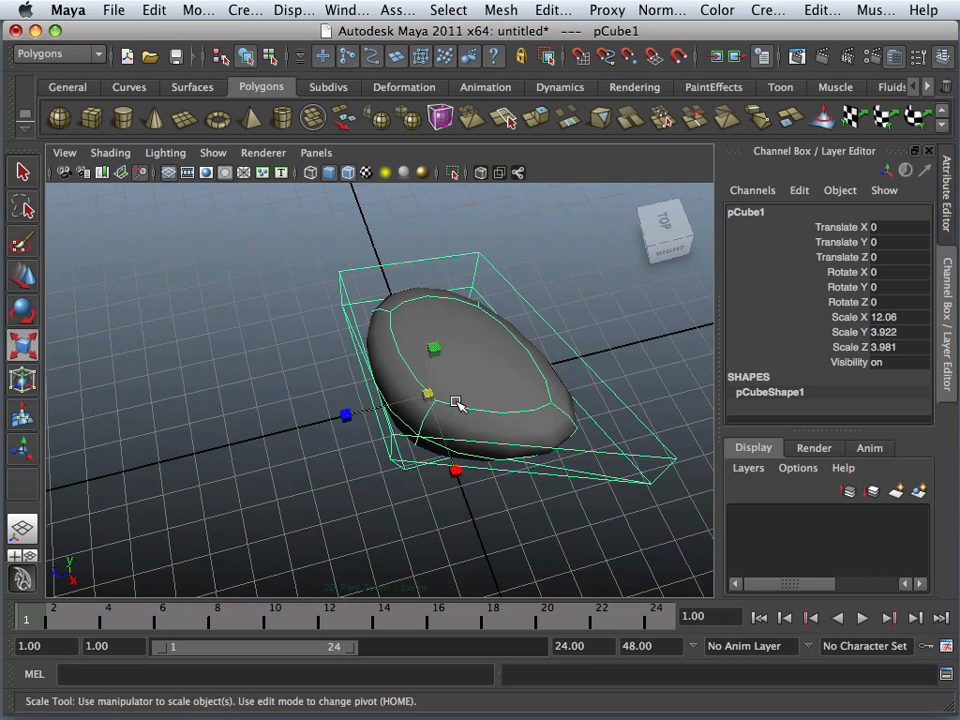
Turn off the smooth preview and inspect the unsmoothed solid from the front.
key(1)
mouse_move(333, 476)
alt+mouse_down()
mouse_move(399, 422)
mouse_move(317, 461)
mouse_move(347, 467)
alt+mouse_up()
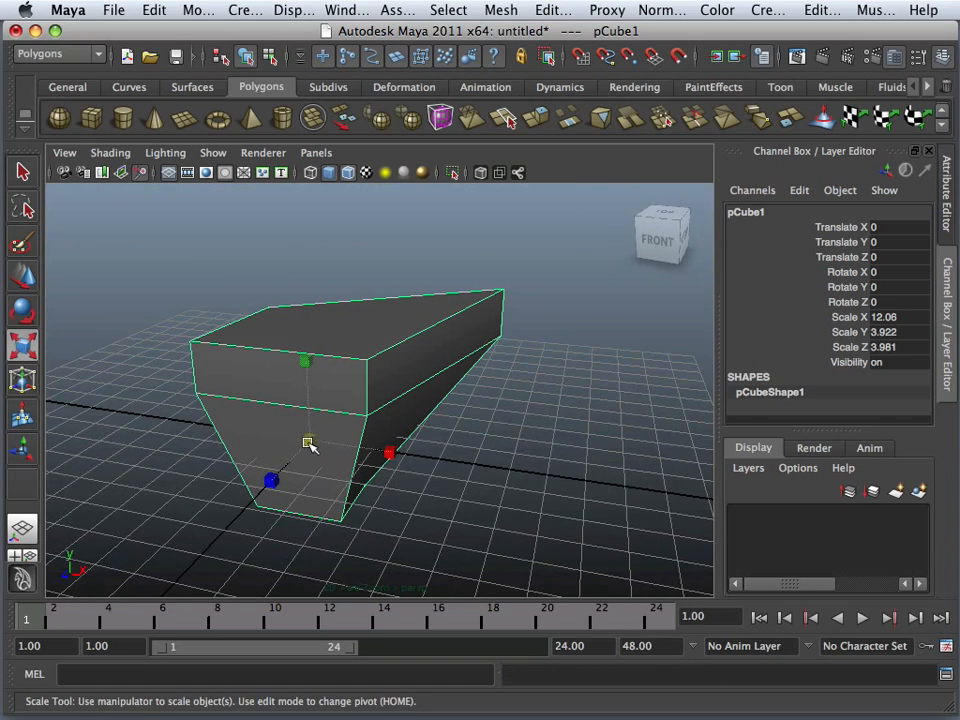
alt+drag(288, 440, 345, 441)
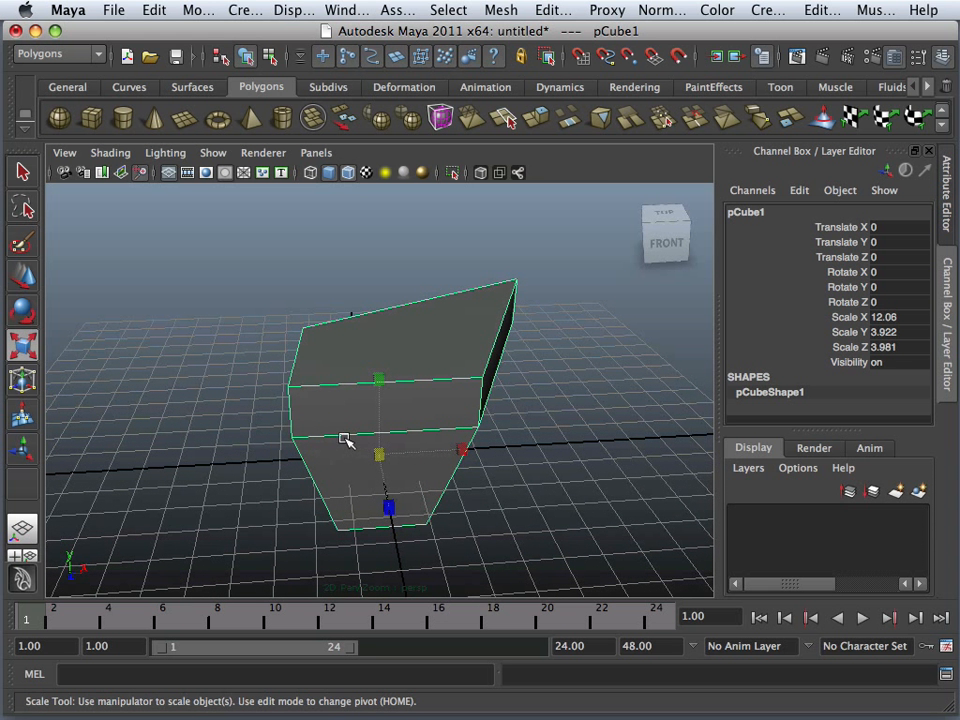